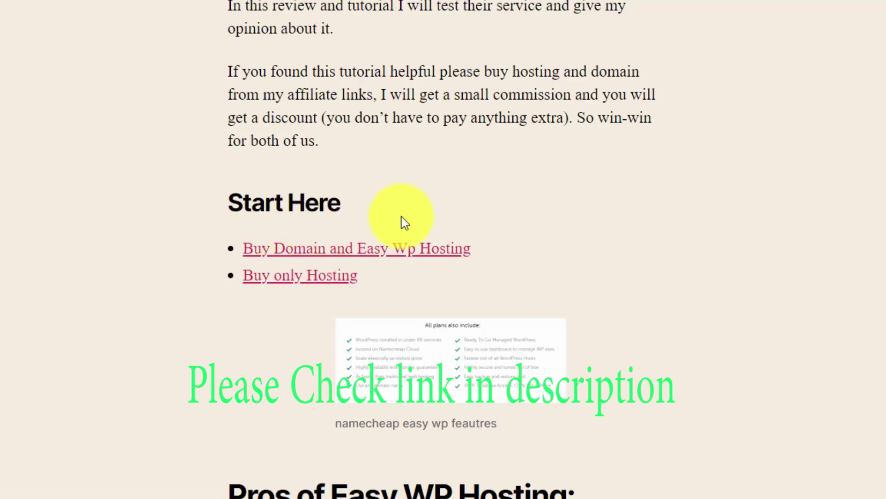
Step: Follow the blog's 'Buy Domain and Easy Wp Hosting' link to Namecheap's domain search
{"action": "left_click", "coordinate": [405, 250]}
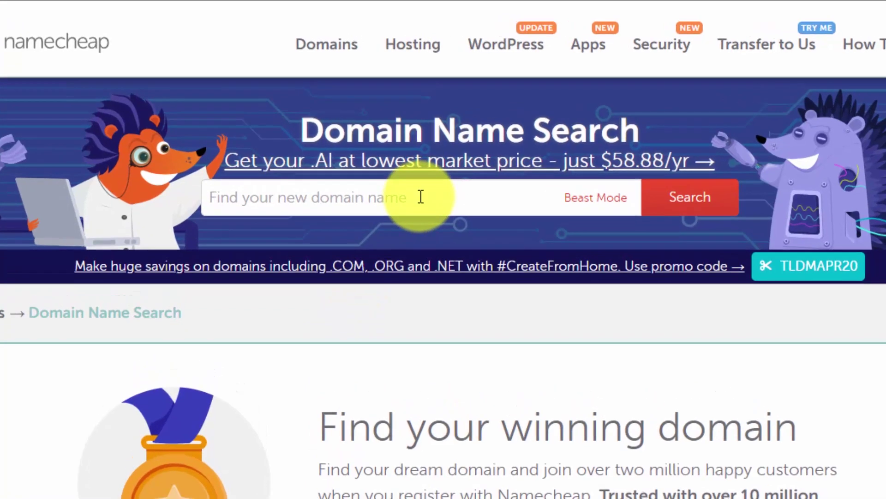
Step: Search Namecheap for the domain bonzour.website
{"action": "left_click", "coordinate": [406, 179]}
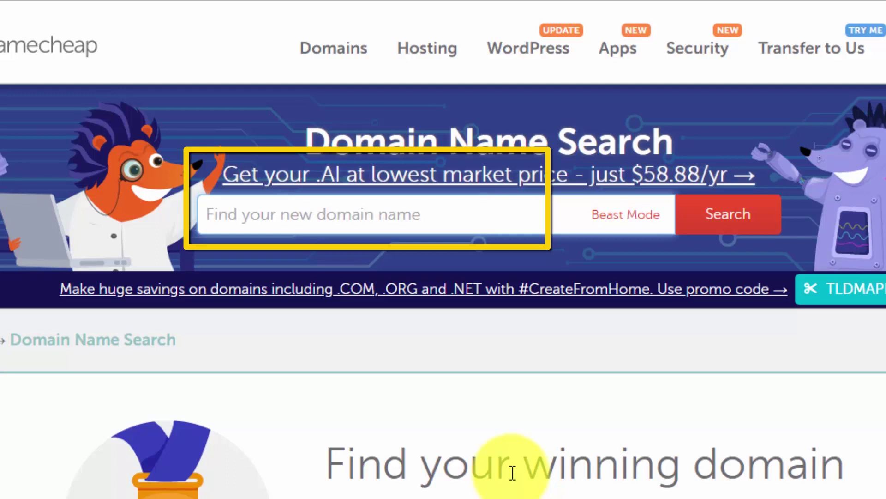
{"action": "type", "text": "bonzo"}
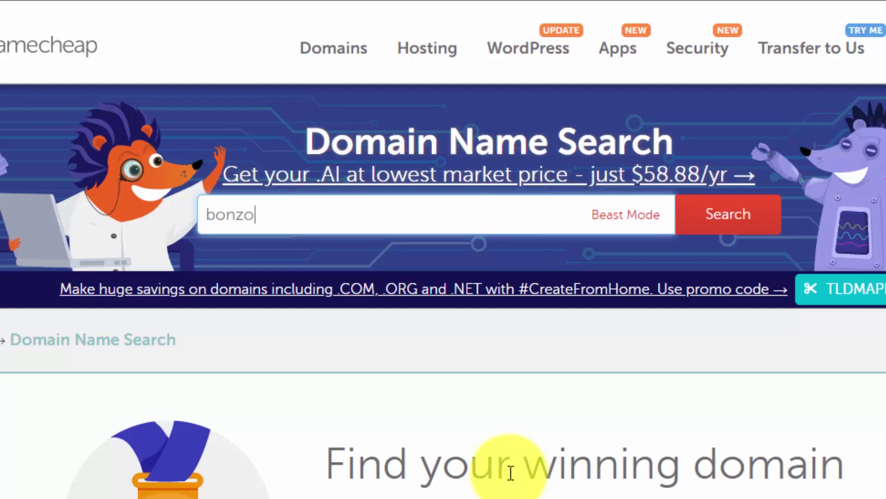
{"action": "type", "text": "ur.website"}
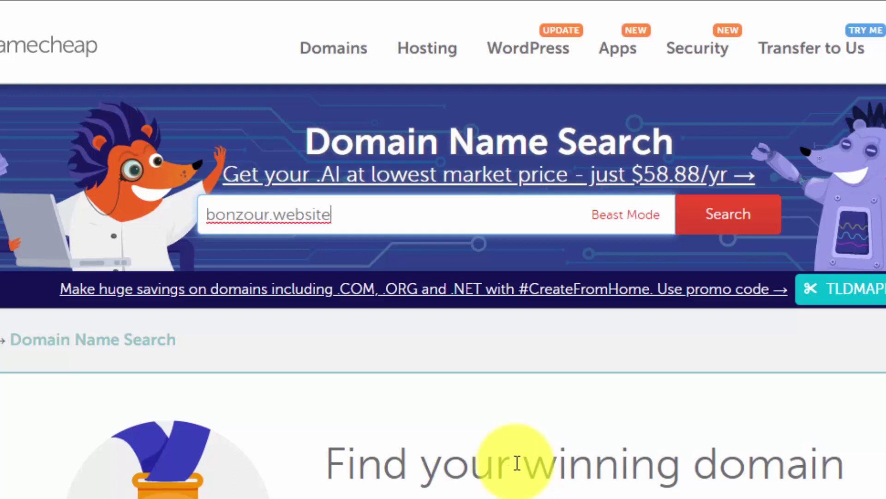
{"action": "left_click", "coordinate": [741, 214]}
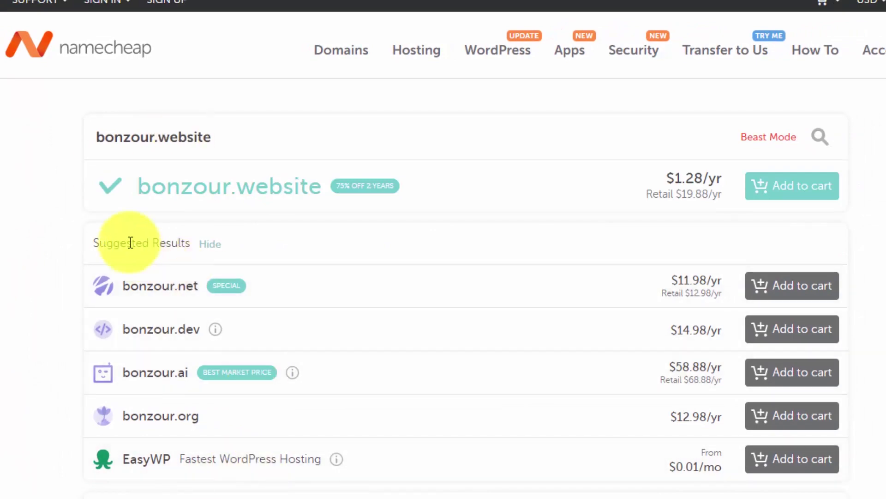
Step: Review the bonzour.website result and suggested alternatives, then add bonzour.website to the cart
{"action": "left_click_drag", "start_coordinate": [131, 185], "coordinate": [276, 168]}
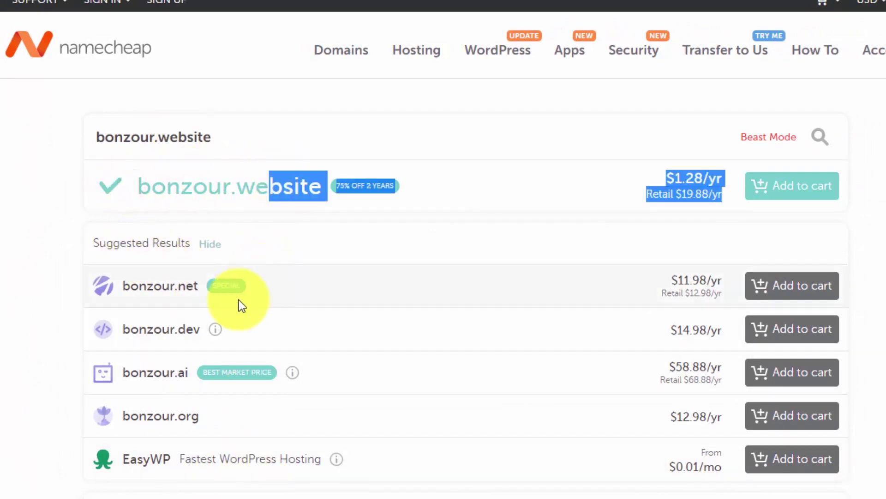
{"action": "left_click", "coordinate": [79, 247]}
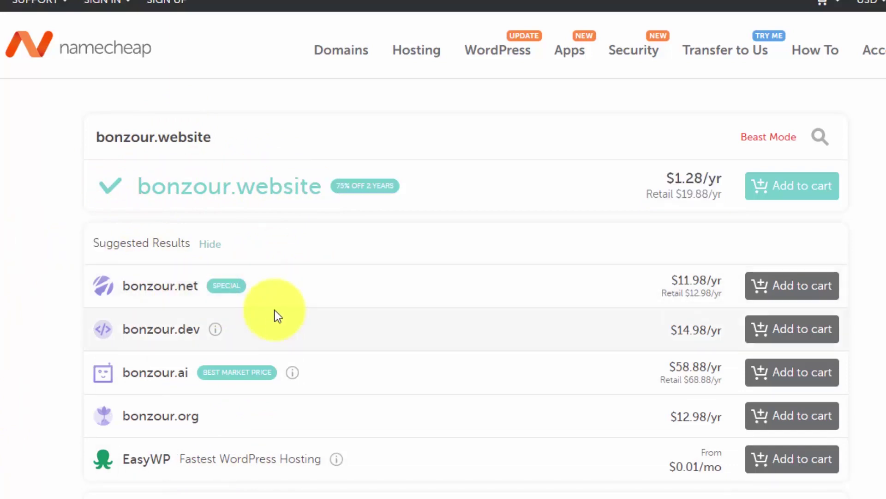
{"action": "scroll", "coordinate": [298, 336], "scroll_direction": "down", "scroll_amount": 2}
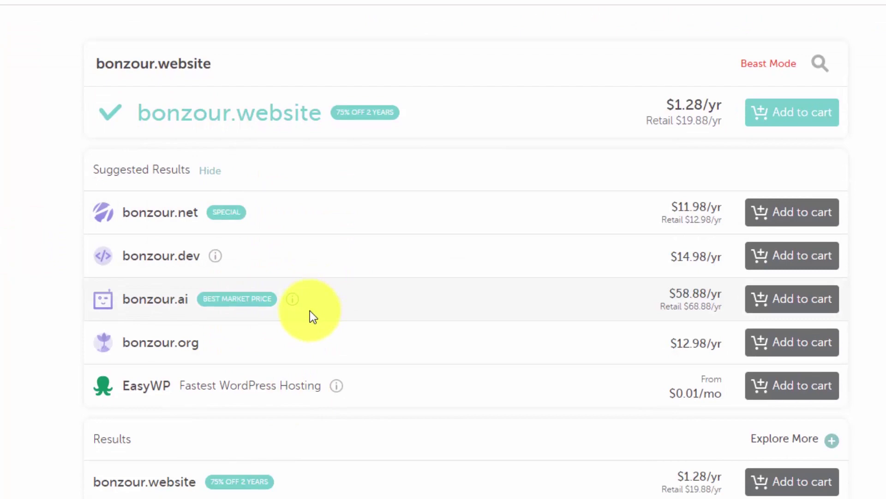
{"action": "scroll", "coordinate": [310, 317], "scroll_direction": "down", "scroll_amount": 8}
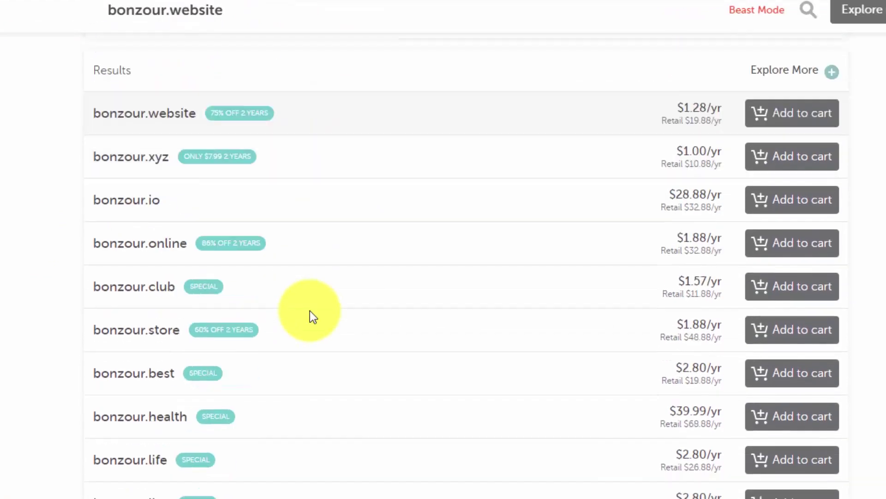
{"action": "scroll", "coordinate": [309, 311], "scroll_direction": "down", "scroll_amount": 3}
{"action": "scroll", "coordinate": [344, 339], "scroll_direction": "up", "scroll_amount": 10}
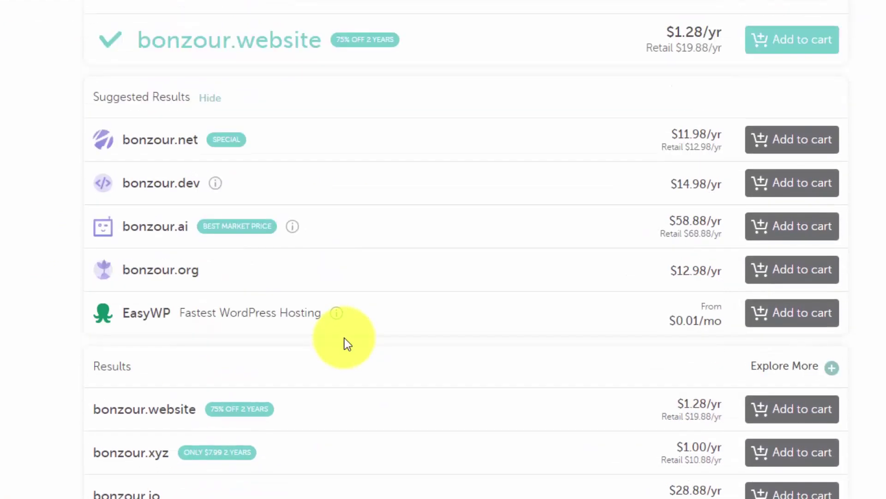
{"action": "scroll", "coordinate": [347, 344], "scroll_direction": "up", "scroll_amount": 3}
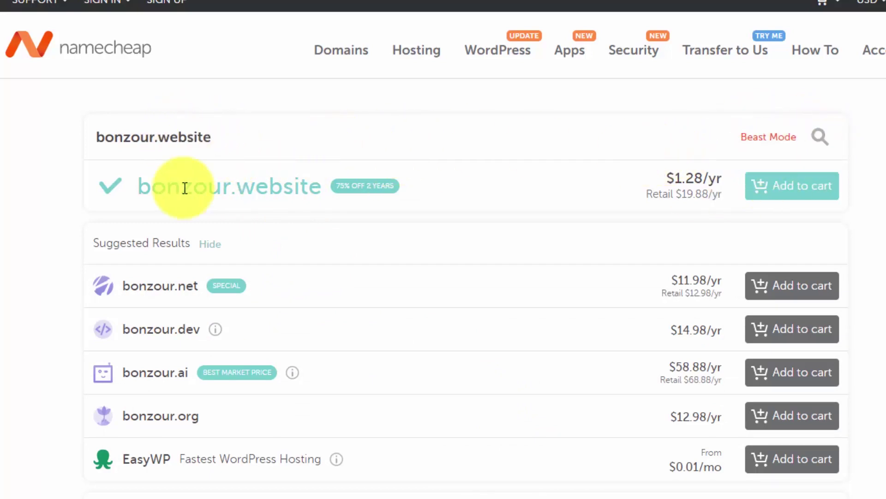
{"action": "left_click_drag", "start_coordinate": [138, 186], "coordinate": [311, 185]}
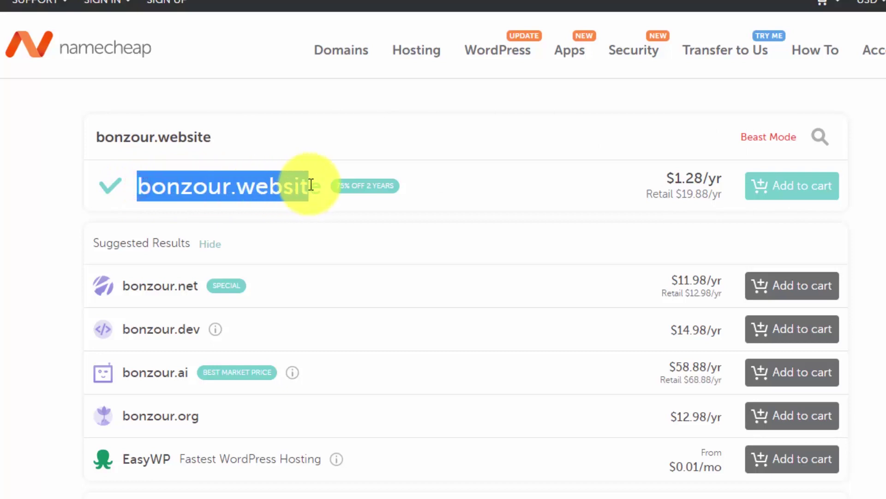
{"action": "left_click", "coordinate": [550, 167]}
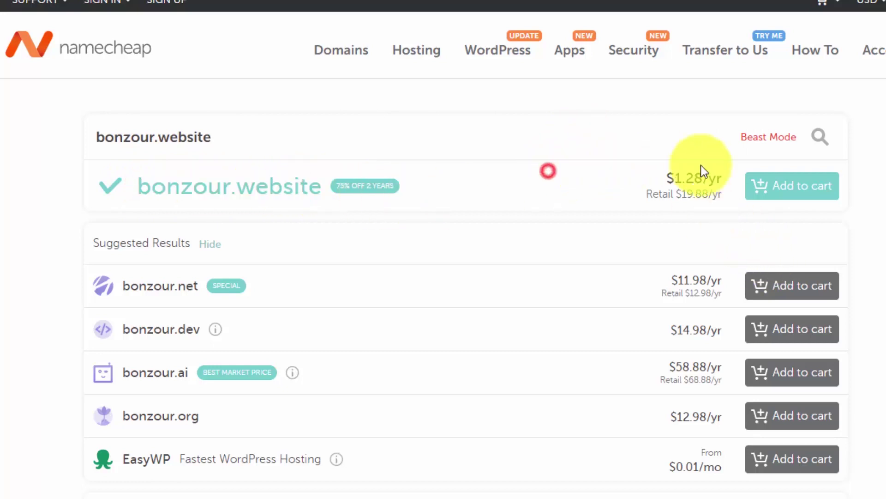
{"action": "left_click", "coordinate": [794, 187]}
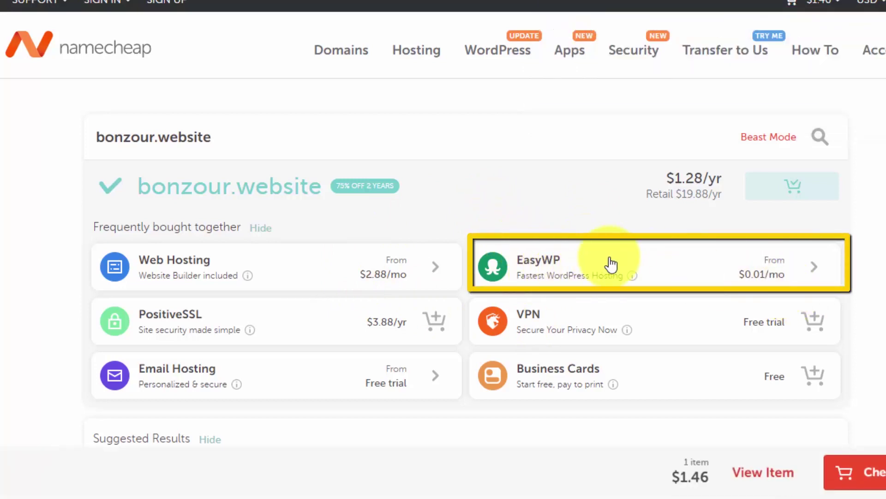
Step: Show the EasyWP Starter, Turbo and Supersonic plans with monthly pricing
{"action": "left_click", "coordinate": [666, 264]}
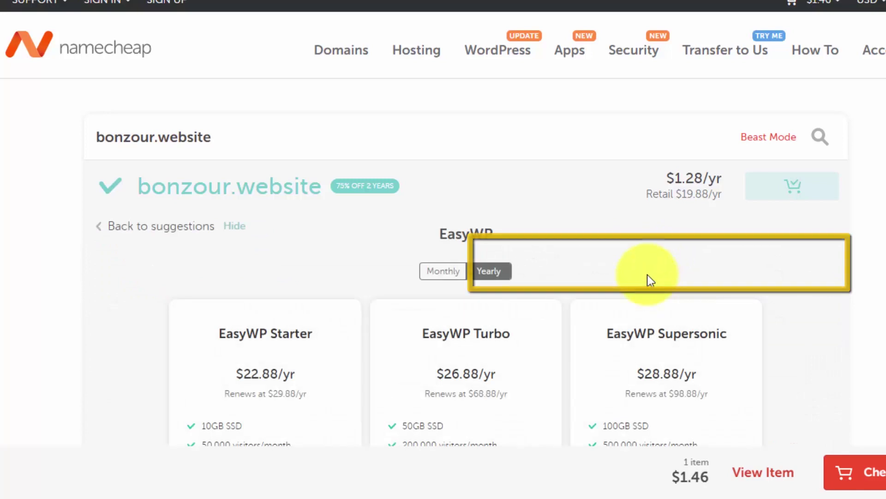
{"action": "scroll", "coordinate": [646, 270], "scroll_direction": "down", "scroll_amount": 3}
{"action": "scroll", "coordinate": [645, 272], "scroll_direction": "down", "scroll_amount": 2}
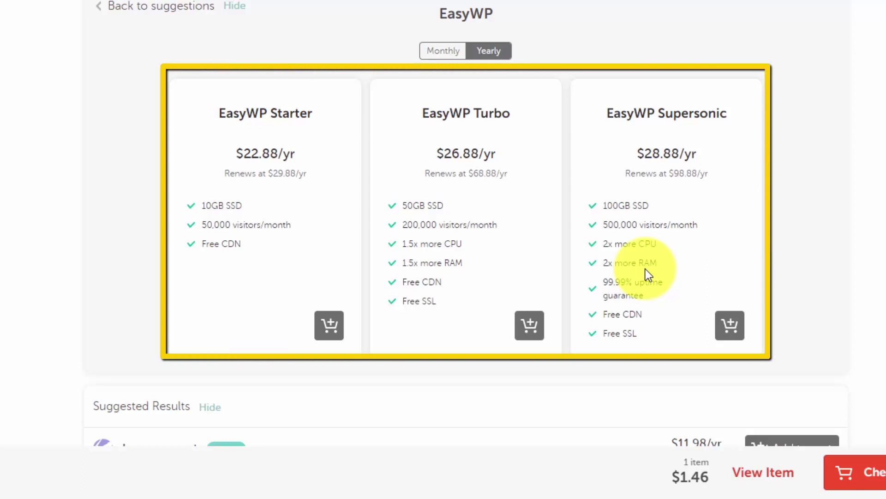
{"action": "mouse_move", "coordinate": [677, 105]}
{"action": "left_mouse_down"}
{"action": "mouse_move", "coordinate": [722, 111]}
{"action": "mouse_move", "coordinate": [604, 111]}
{"action": "left_mouse_up"}
{"action": "left_click", "coordinate": [605, 164]}
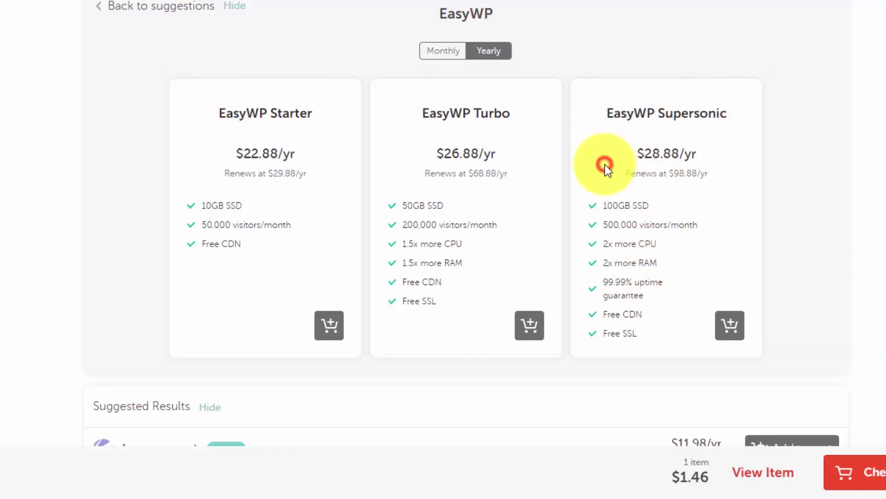
{"action": "left_click", "coordinate": [453, 50]}
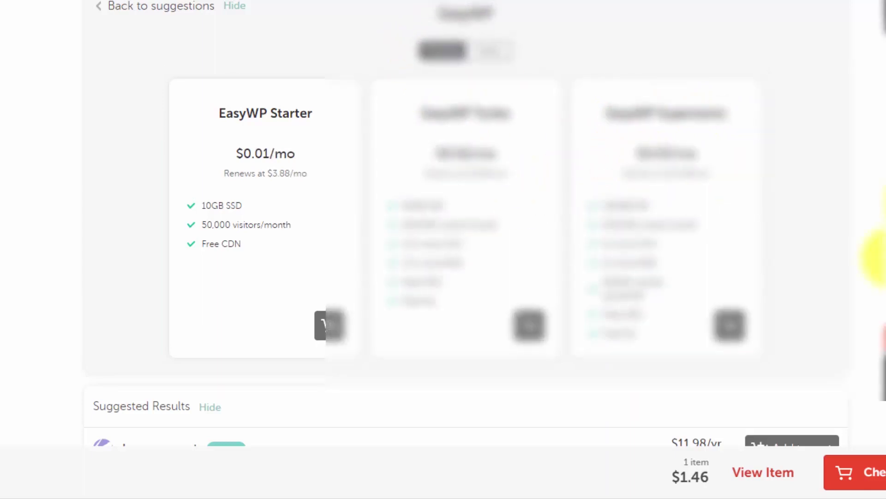
Step: Launch the Calculator app from the Start menu search
{"action": "key", "text": "super"}
{"action": "type", "text": "camtasia"}
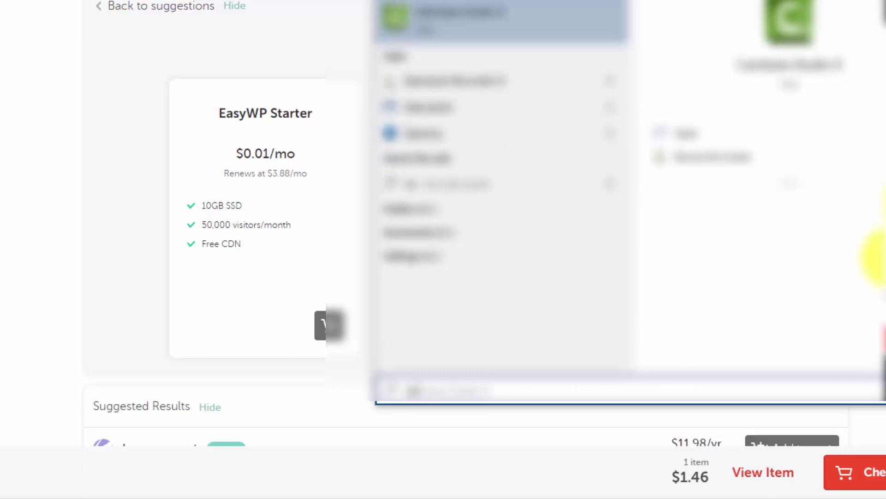
{"action": "type", "text": "calc"}
{"action": "key", "text": "Return"}
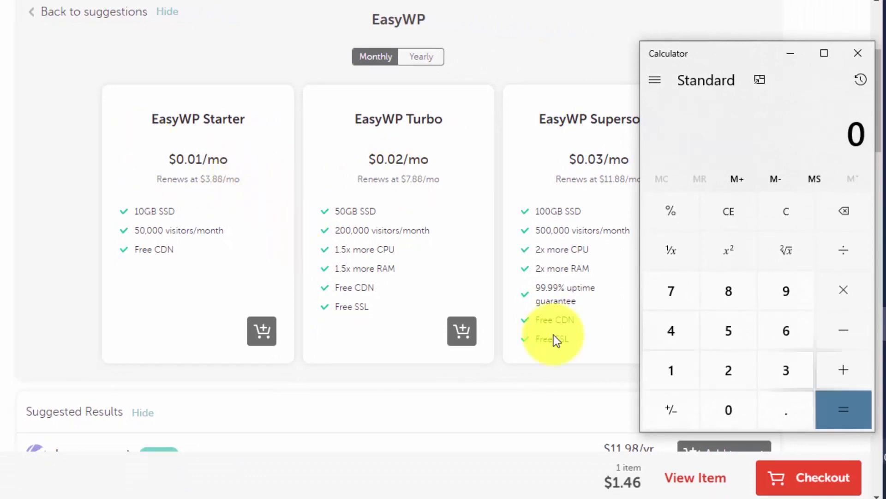
Step: Compute the Turbo plan's yearly renewal cost (7.88 × 12 = 94.56), then show yearly plan prices
{"action": "left_click", "coordinate": [368, 170]}
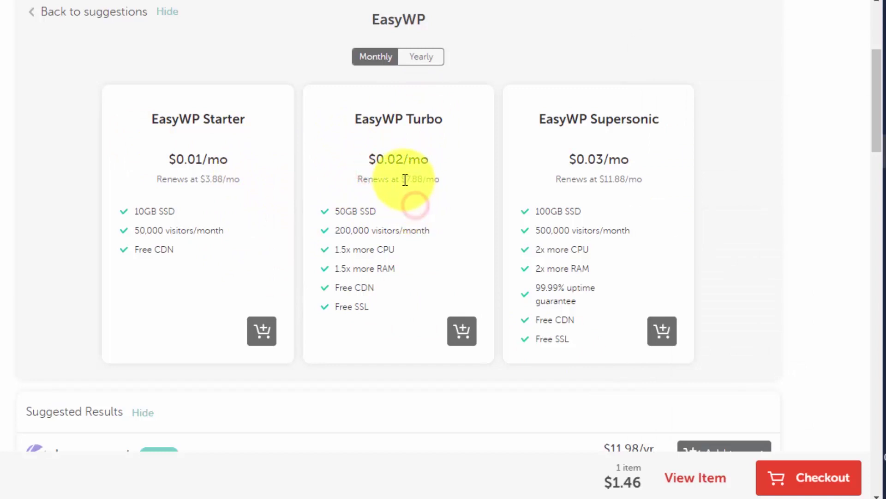
{"action": "double_click", "coordinate": [413, 180]}
{"action": "left_click", "coordinate": [425, 237]}
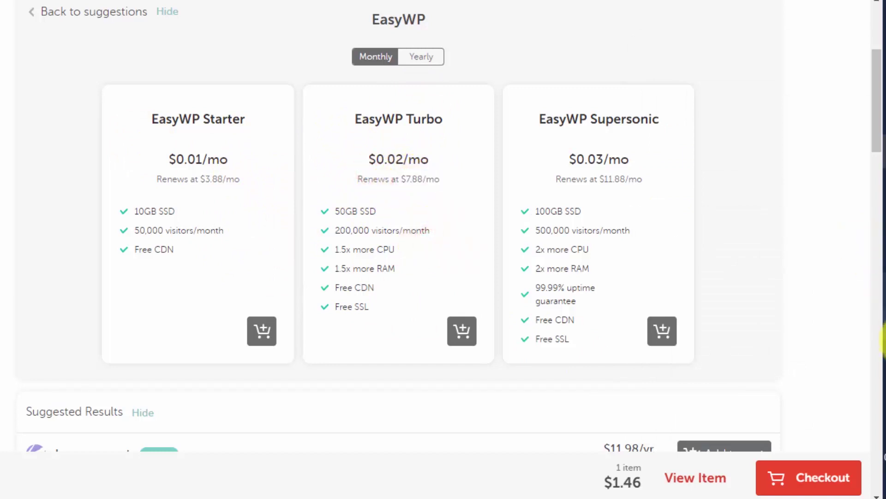
{"action": "key", "text": "alt+Tab"}
{"action": "type", "text": "7."}
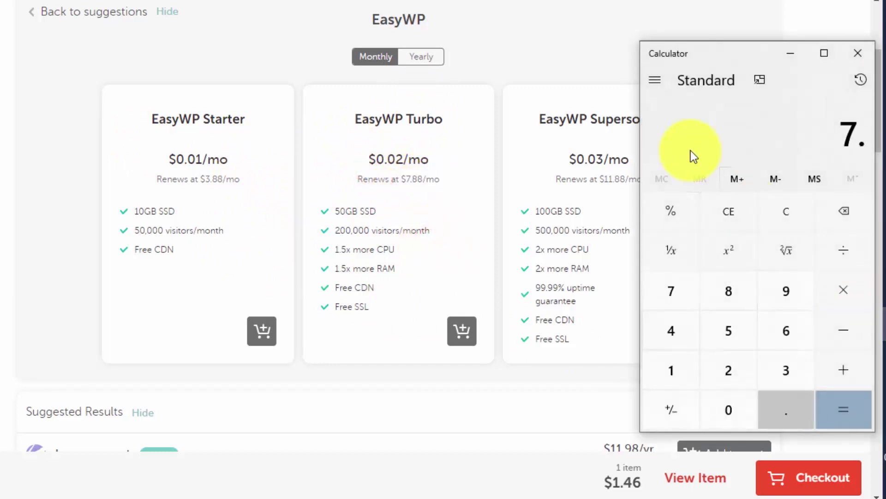
{"action": "type", "text": "88*12="}
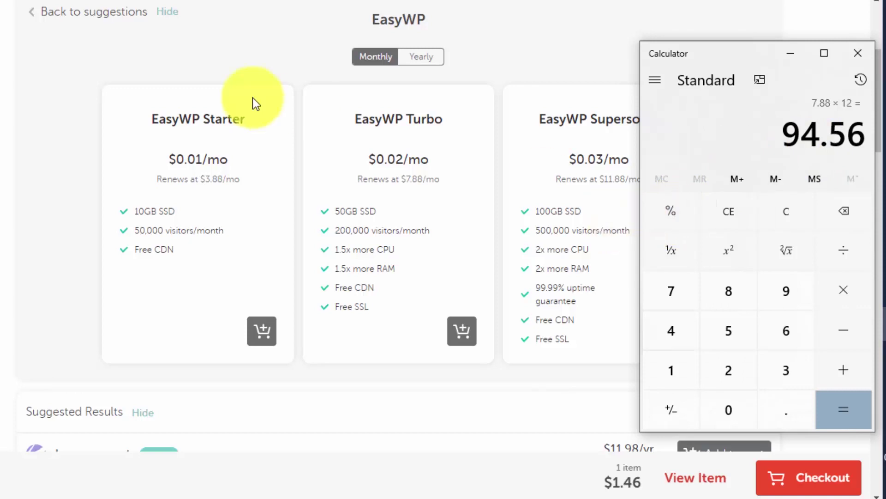
{"action": "left_click", "coordinate": [413, 60]}
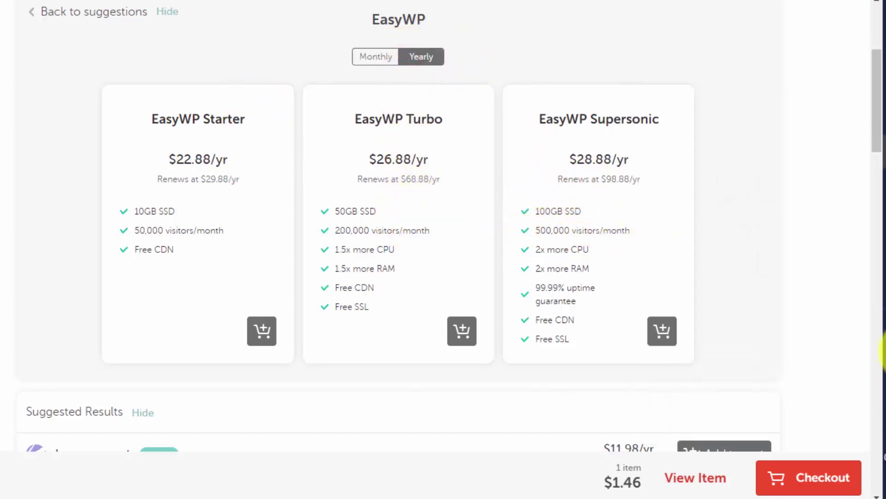
{"action": "key", "text": "alt+Tab"}
{"action": "left_click_drag", "start_coordinate": [368, 159], "coordinate": [417, 160]}
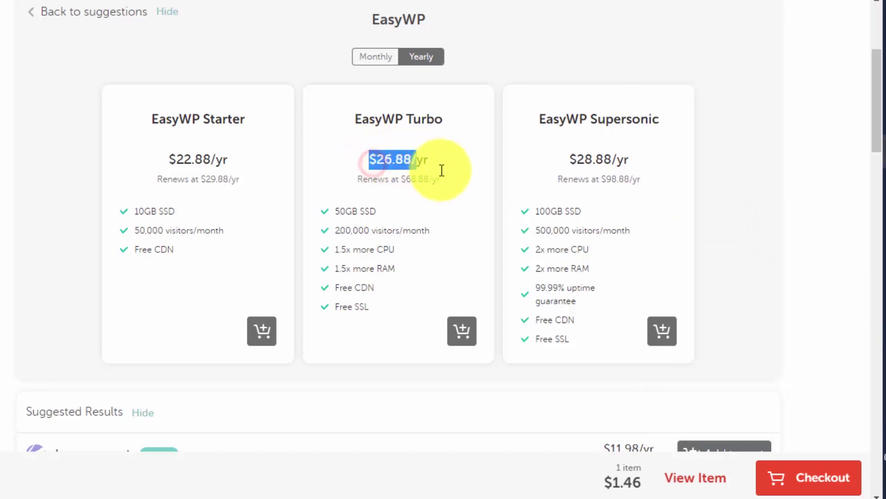
{"action": "key", "text": "alt+Tab"}
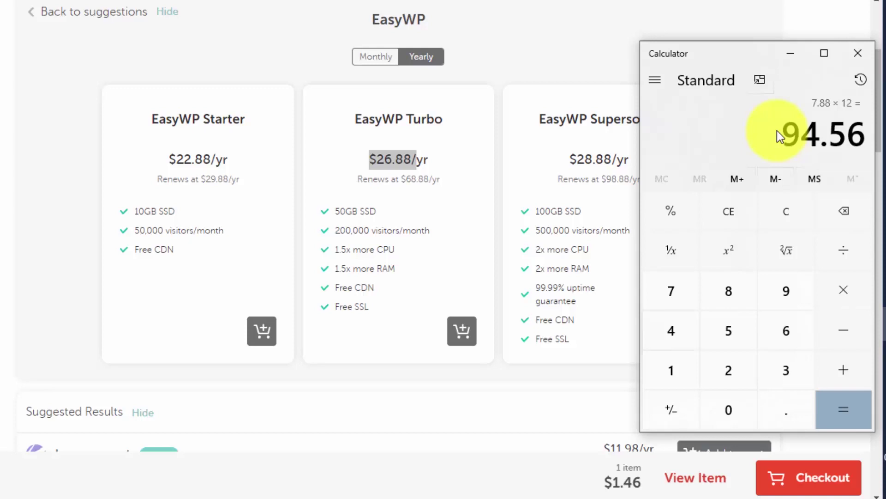
{"action": "left_click", "coordinate": [582, 164]}
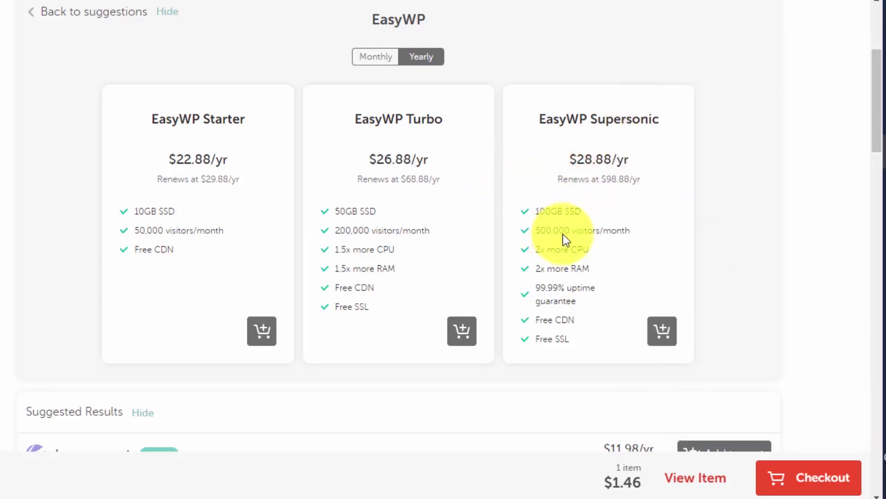
{"action": "left_click_drag", "start_coordinate": [609, 119], "coordinate": [702, 140]}
{"action": "left_click", "coordinate": [671, 201]}
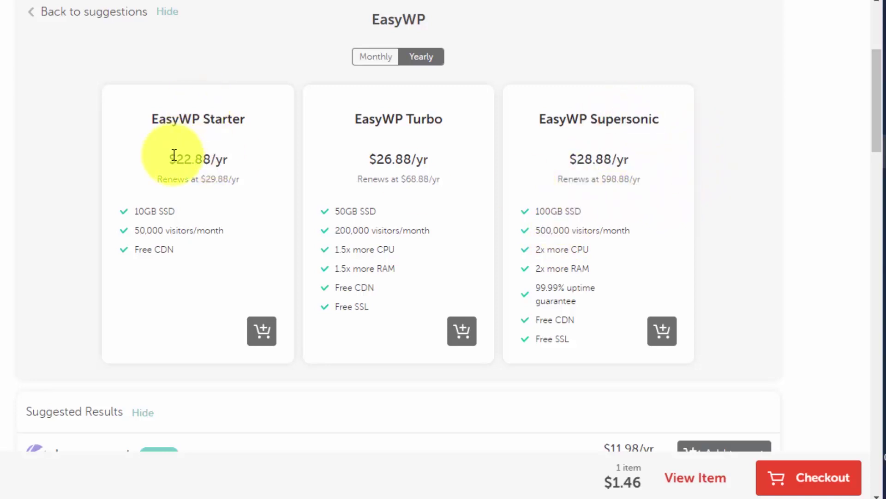
{"action": "left_click_drag", "start_coordinate": [174, 155], "coordinate": [224, 155]}
{"action": "left_click", "coordinate": [228, 195]}
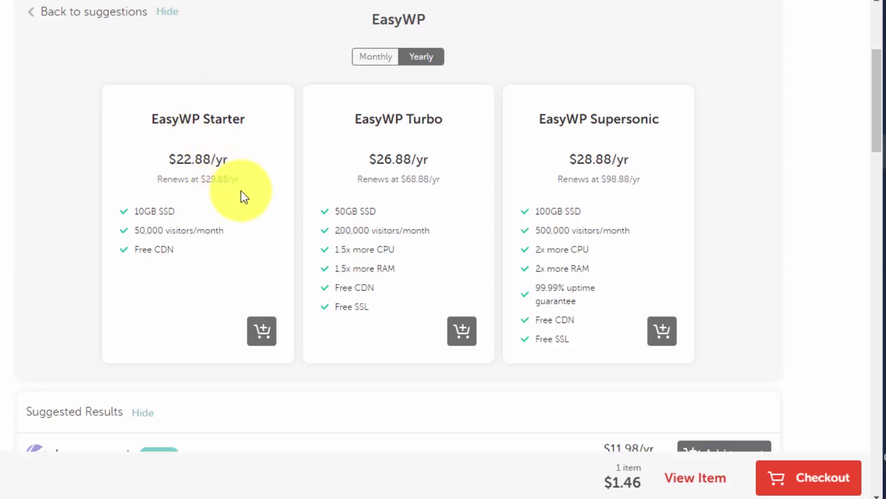
{"action": "left_click", "coordinate": [237, 123]}
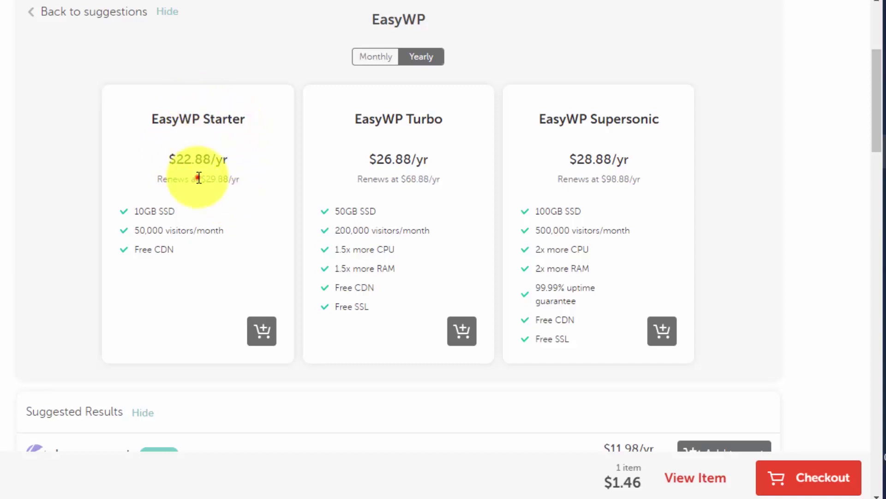
{"action": "left_click", "coordinate": [198, 179]}
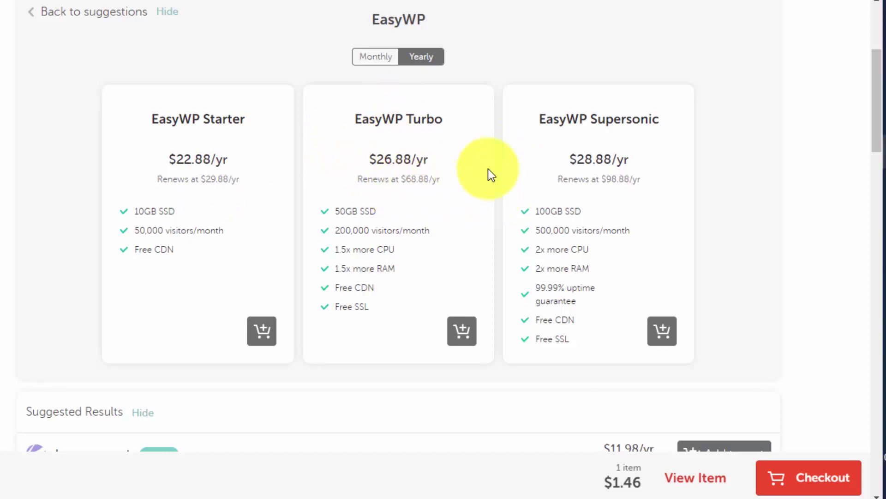
{"action": "left_click", "coordinate": [571, 155]}
{"action": "left_click_drag", "start_coordinate": [570, 155], "coordinate": [629, 162]}
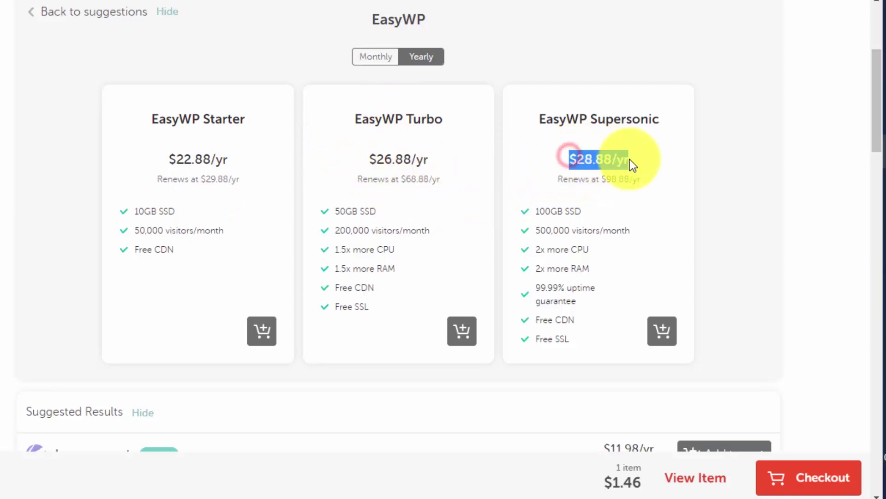
{"action": "left_click", "coordinate": [635, 204]}
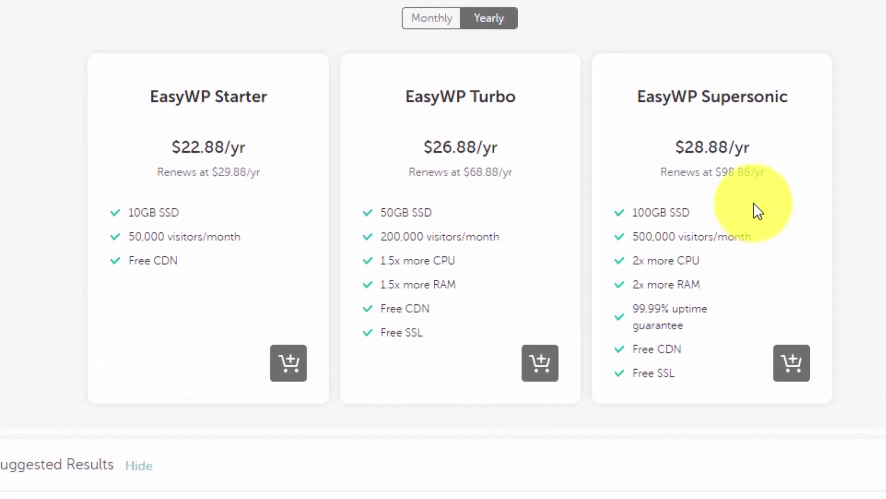
{"action": "left_click_drag", "start_coordinate": [696, 213], "coordinate": [632, 208]}
{"action": "left_click", "coordinate": [748, 242]}
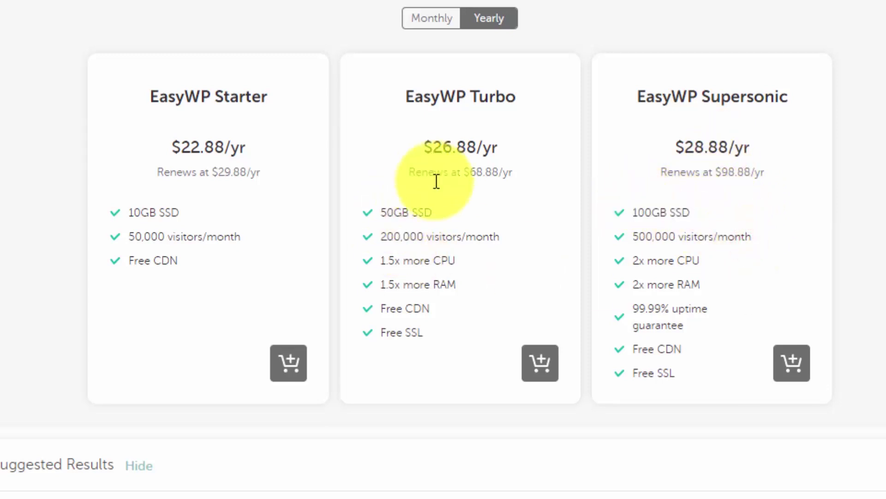
{"action": "triple_click", "coordinate": [376, 216]}
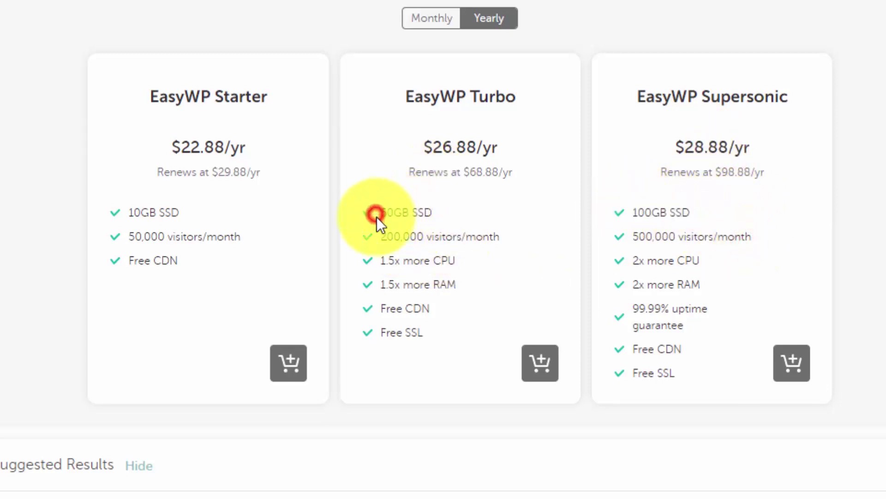
{"action": "left_click", "coordinate": [501, 269]}
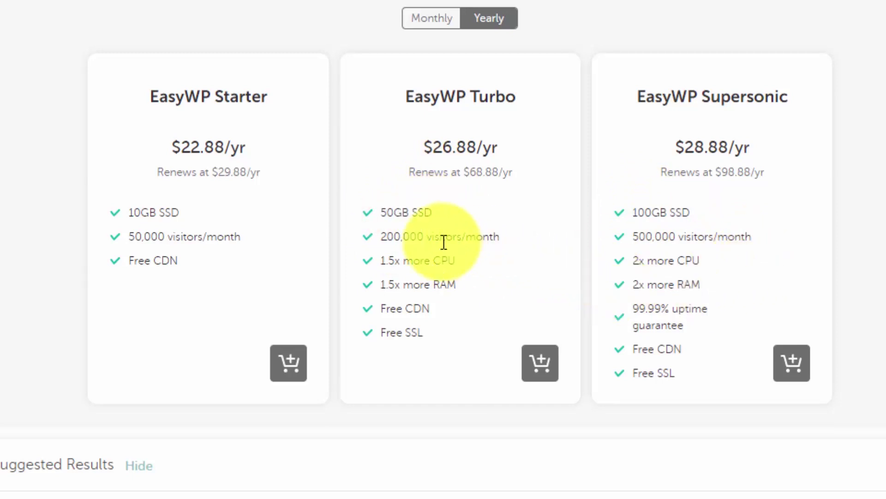
{"action": "left_click_drag", "start_coordinate": [431, 237], "coordinate": [489, 237]}
{"action": "double_click", "coordinate": [690, 237]}
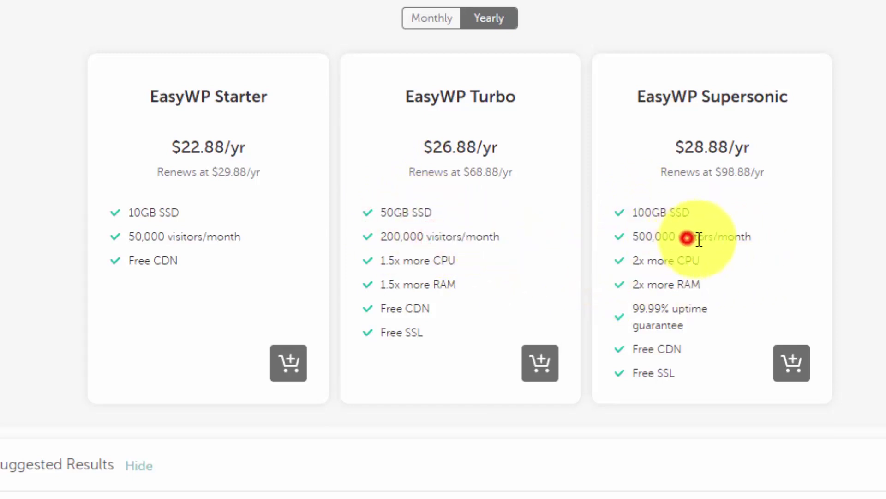
{"action": "left_click", "coordinate": [738, 258]}
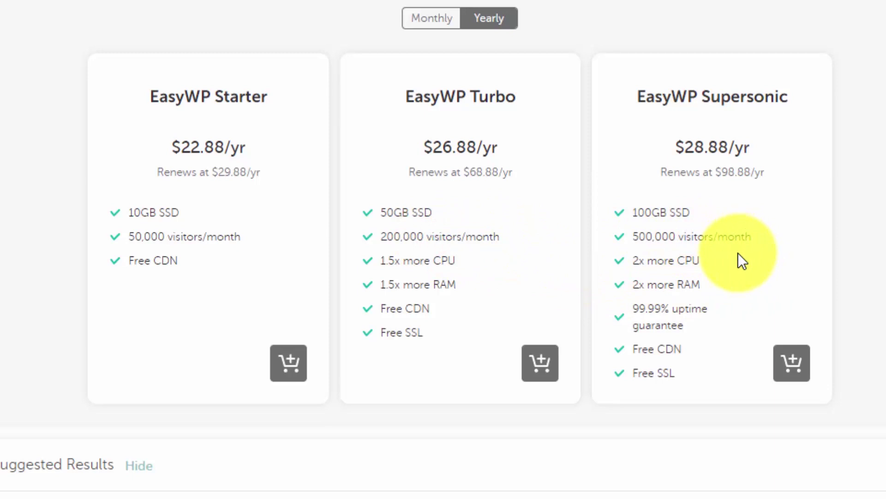
{"action": "left_click_drag", "start_coordinate": [630, 237], "coordinate": [704, 237]}
{"action": "left_click", "coordinate": [728, 242]}
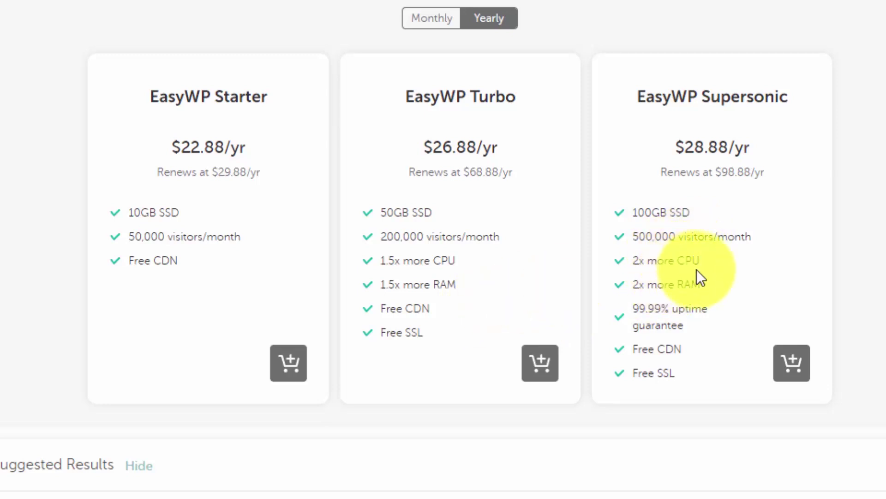
{"action": "scroll", "coordinate": [654, 256], "scroll_direction": "down", "scroll_amount": 2}
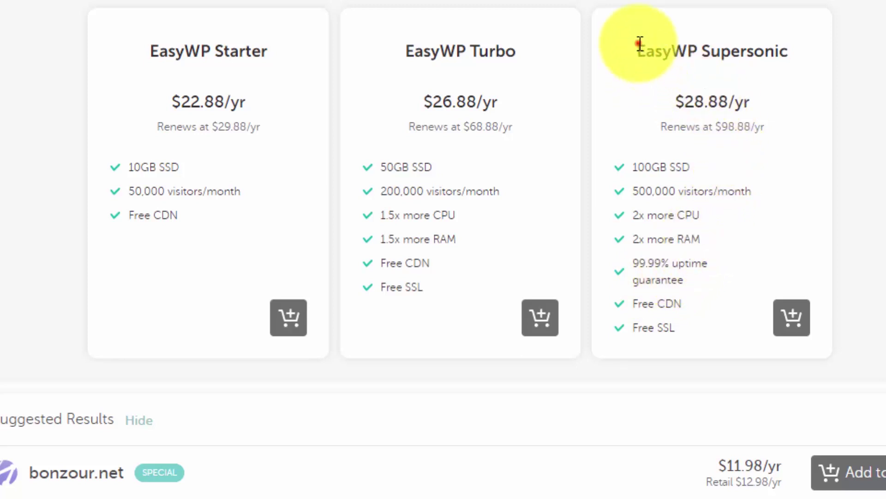
{"action": "left_click_drag", "start_coordinate": [640, 44], "coordinate": [804, 46]}
{"action": "left_click", "coordinate": [767, 179]}
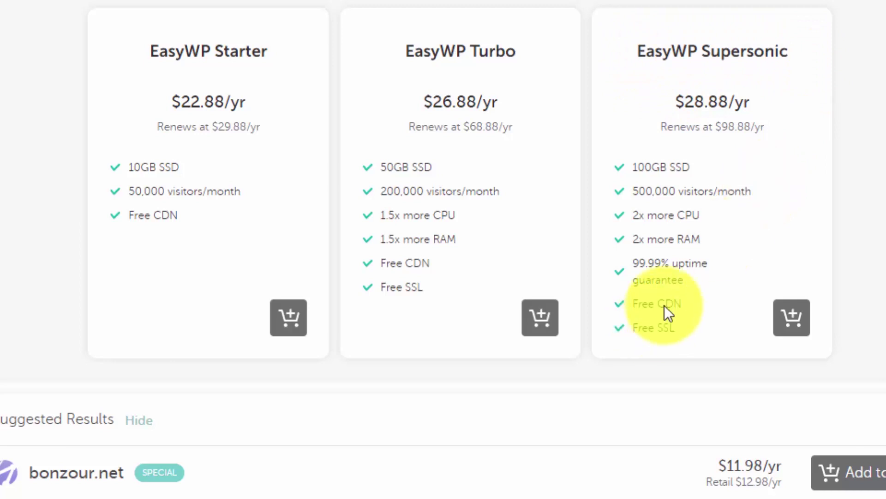
{"action": "triple_click", "coordinate": [682, 300]}
{"action": "left_click_drag", "start_coordinate": [682, 330], "coordinate": [618, 311]}
{"action": "left_click", "coordinate": [659, 240]}
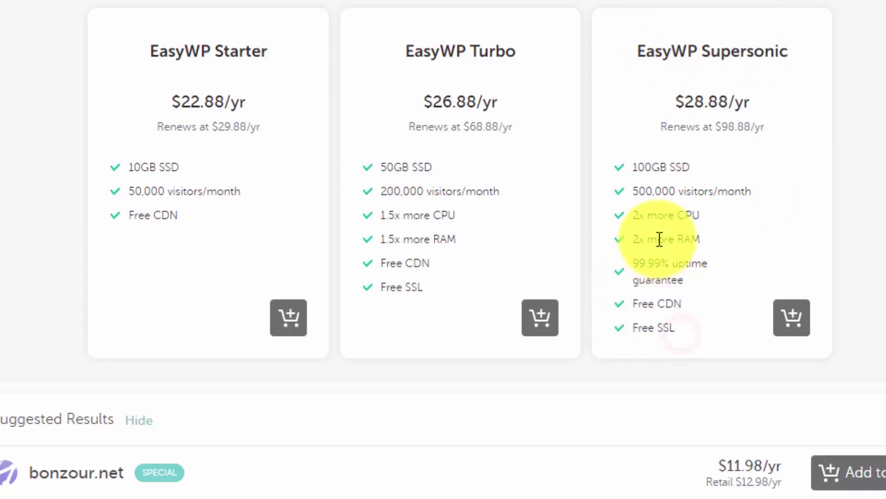
{"action": "scroll", "coordinate": [681, 260], "scroll_direction": "up", "scroll_amount": 2}
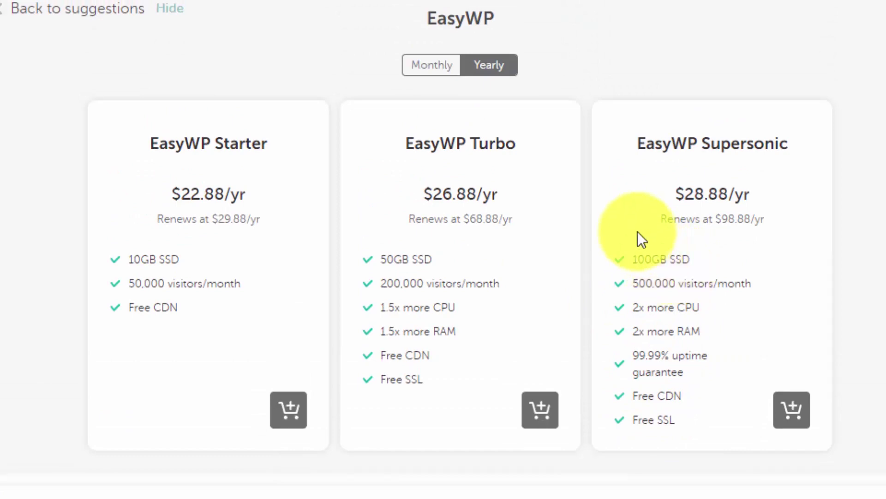
Step: Add the EasyWP Supersonic plan at monthly pricing to the cart
{"action": "left_click", "coordinate": [429, 67]}
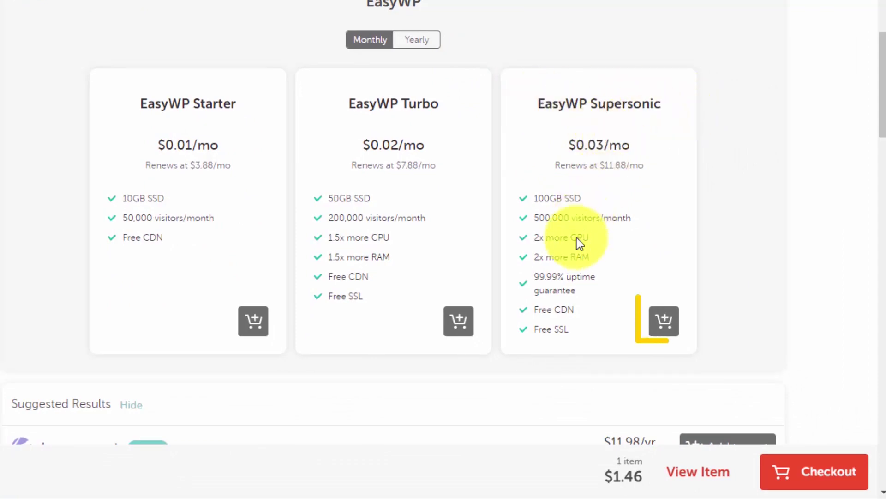
{"action": "left_click", "coordinate": [665, 323]}
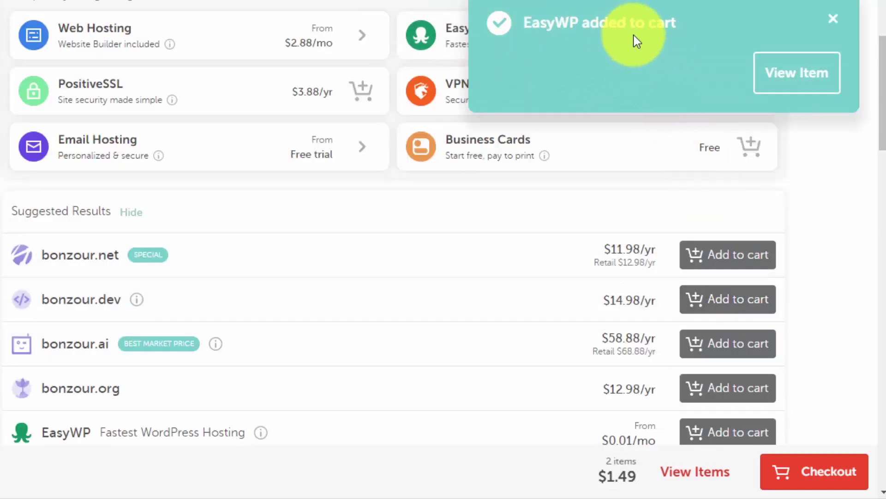
Step: Go to checkout and turn on auto-renew for the bonzour.website domain registration
{"action": "left_click", "coordinate": [850, 482]}
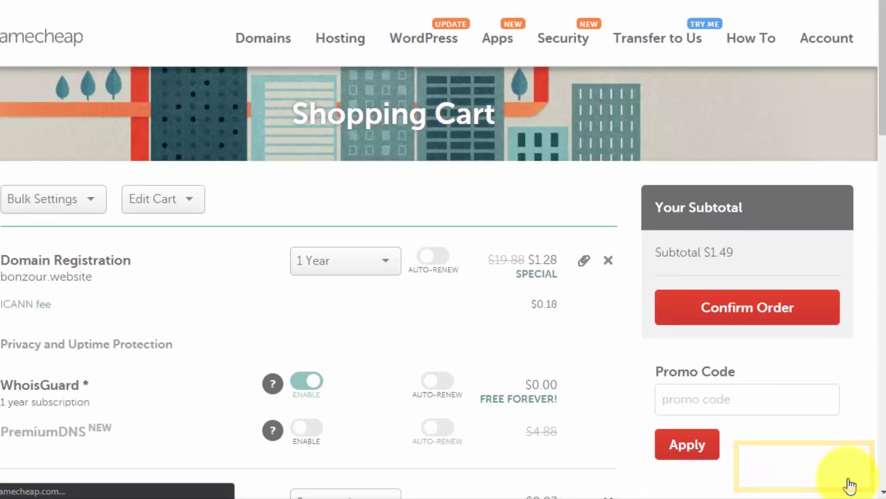
{"action": "scroll", "coordinate": [483, 283], "scroll_direction": "down", "scroll_amount": 2}
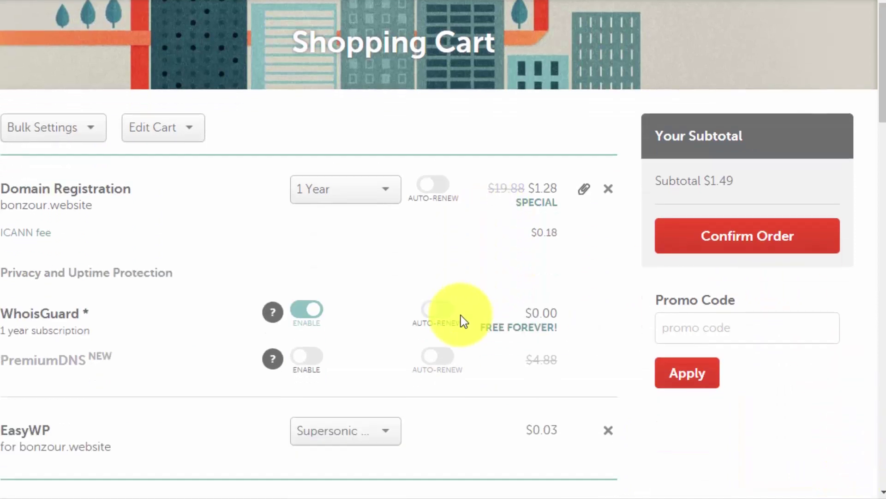
{"action": "left_click", "coordinate": [447, 187]}
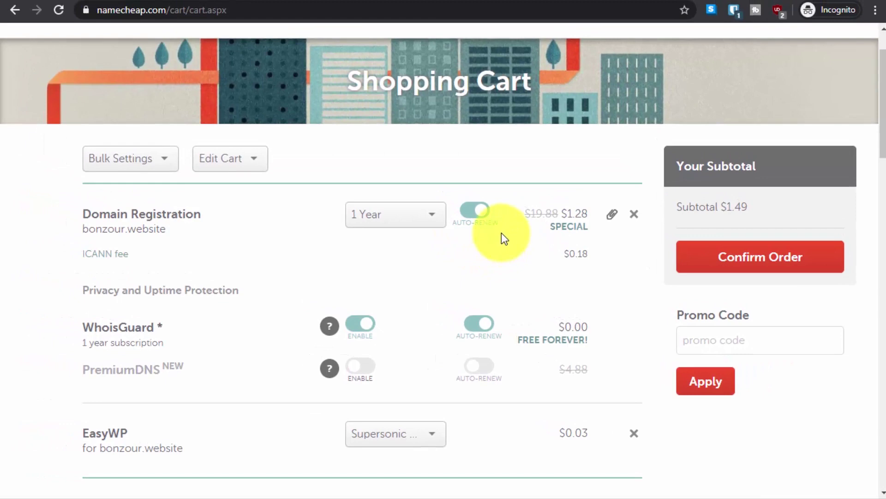
{"action": "scroll", "coordinate": [502, 233], "scroll_direction": "down", "scroll_amount": 2}
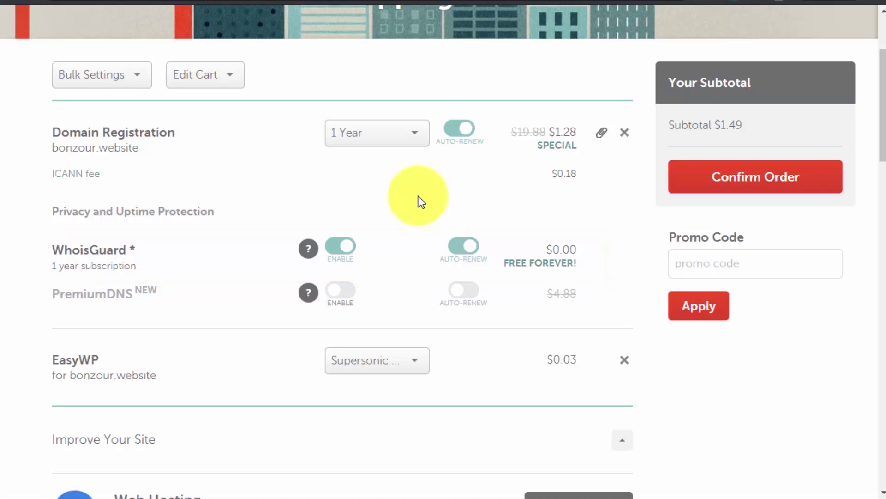
{"action": "scroll", "coordinate": [418, 196], "scroll_direction": "down", "scroll_amount": 3}
Step: Review the bonzour.website registration listed in the cart
{"action": "scroll", "coordinate": [418, 196], "scroll_direction": "up", "scroll_amount": 3}
{"action": "scroll", "coordinate": [418, 196], "scroll_direction": "down", "scroll_amount": 2}
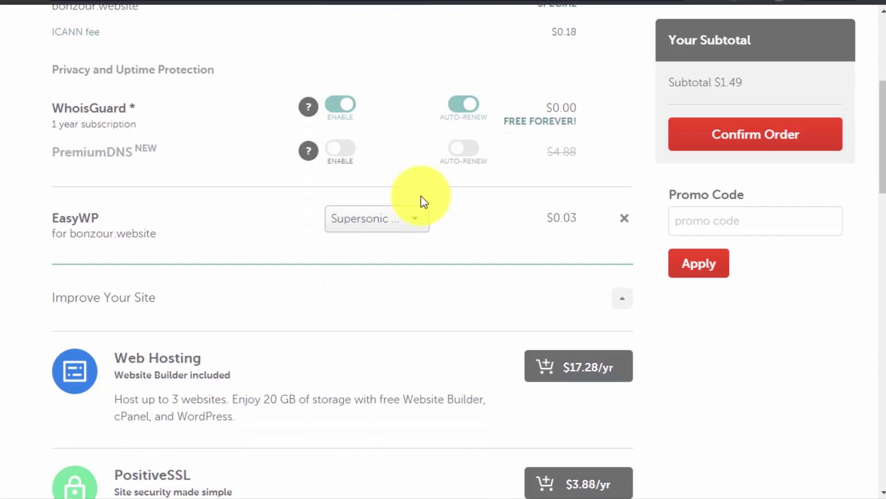
{"action": "scroll", "coordinate": [421, 196], "scroll_direction": "down", "scroll_amount": 3}
{"action": "scroll", "coordinate": [421, 195], "scroll_direction": "up", "scroll_amount": 5}
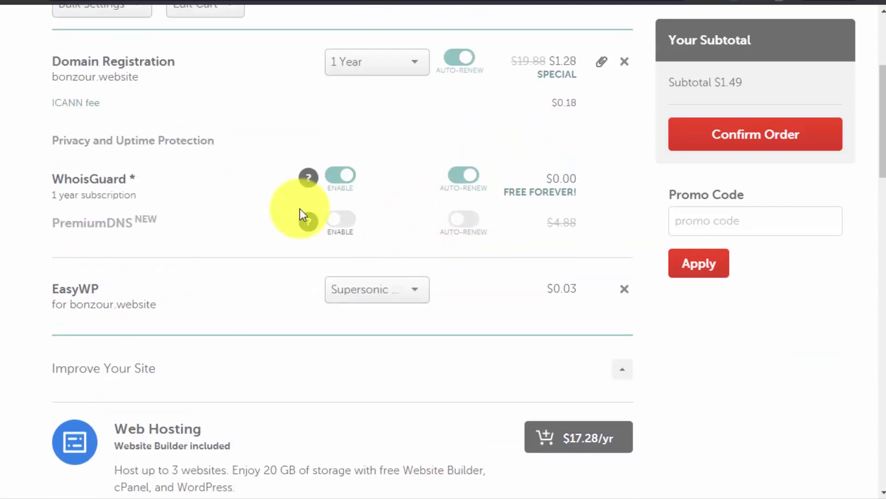
{"action": "scroll", "coordinate": [273, 200], "scroll_direction": "up", "scroll_amount": 2}
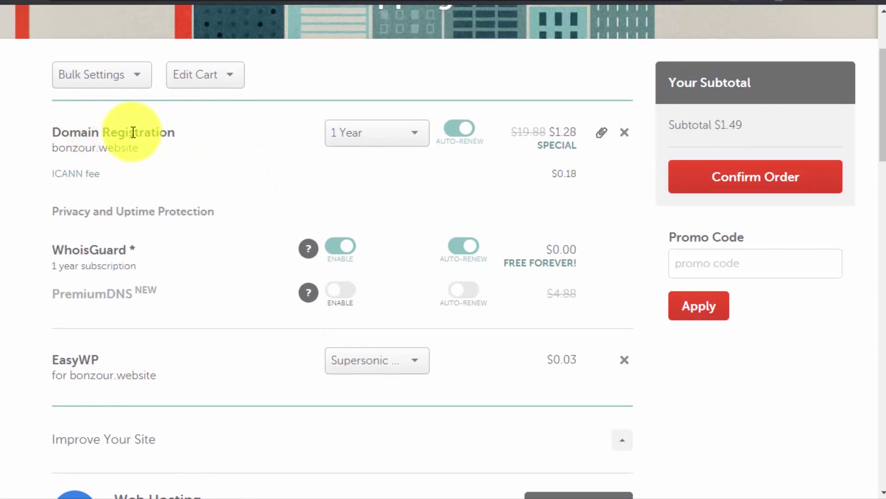
{"action": "left_click_drag", "start_coordinate": [48, 151], "coordinate": [167, 154]}
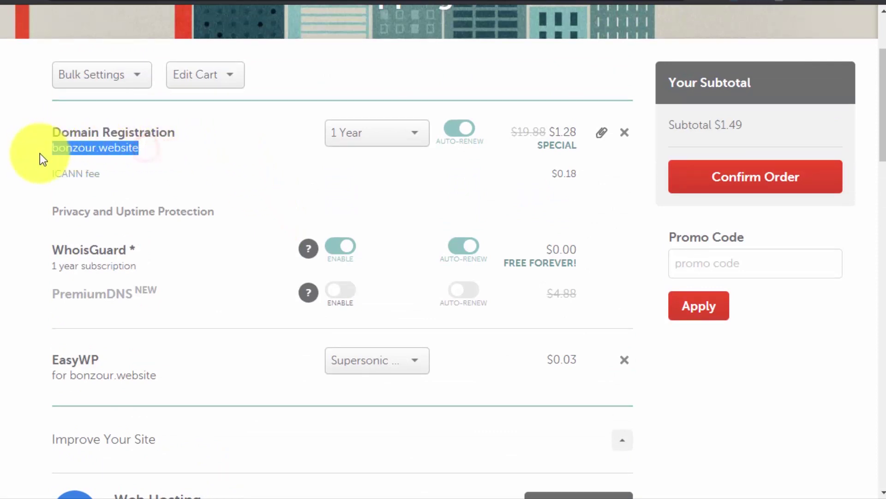
{"action": "left_click", "coordinate": [207, 162]}
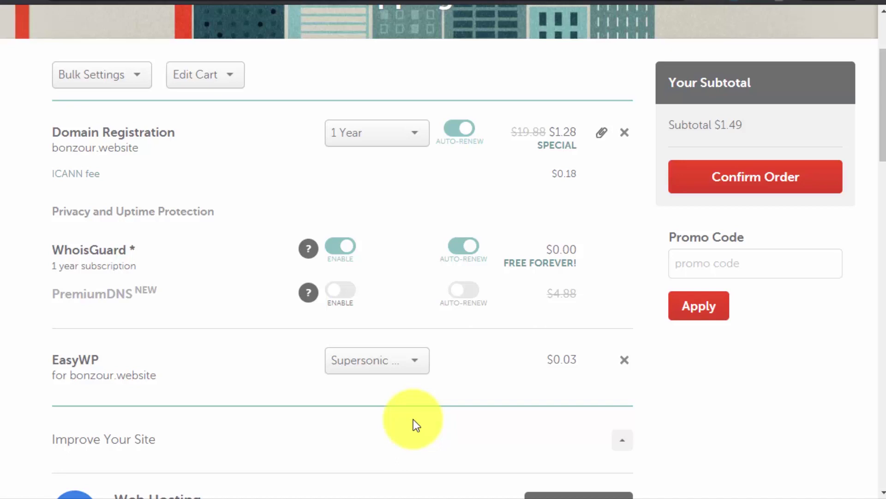
Step: Review the EasyWP hosting item and confirm the $1.49 order
{"action": "scroll", "coordinate": [412, 419], "scroll_direction": "down", "scroll_amount": 2}
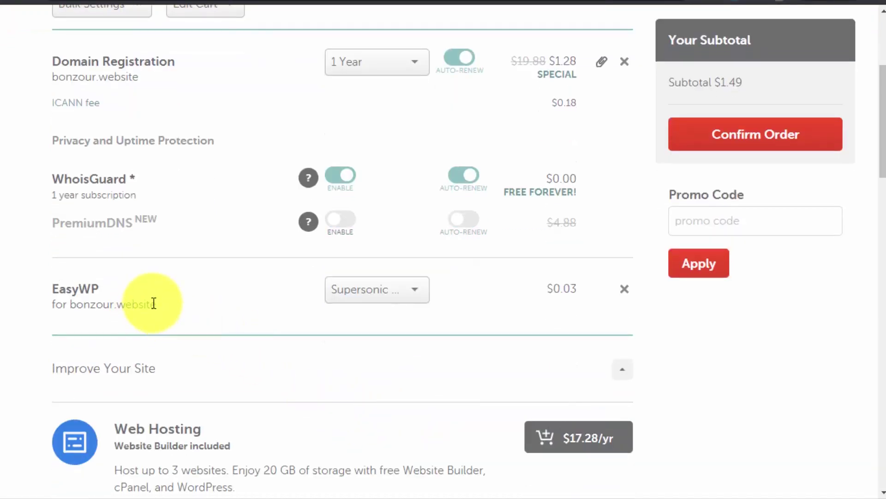
{"action": "left_click_drag", "start_coordinate": [43, 289], "coordinate": [73, 292]}
{"action": "left_click", "coordinate": [65, 301]}
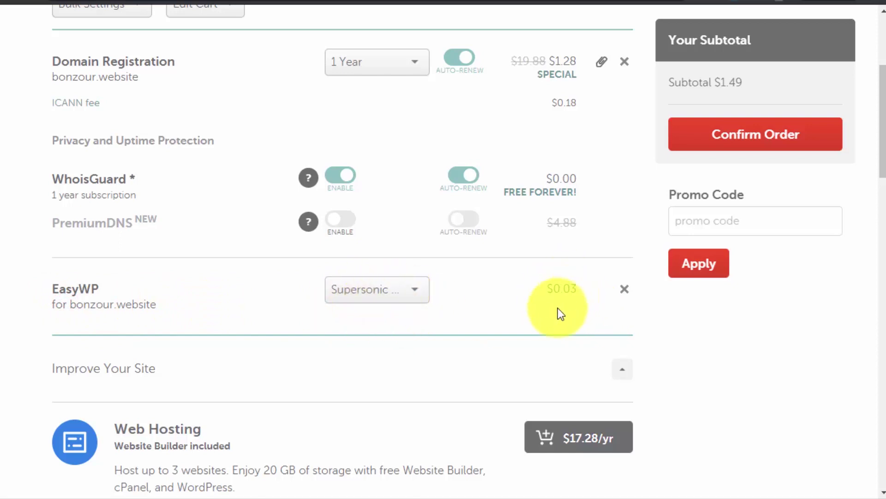
{"action": "scroll", "coordinate": [563, 282], "scroll_direction": "down", "scroll_amount": 3}
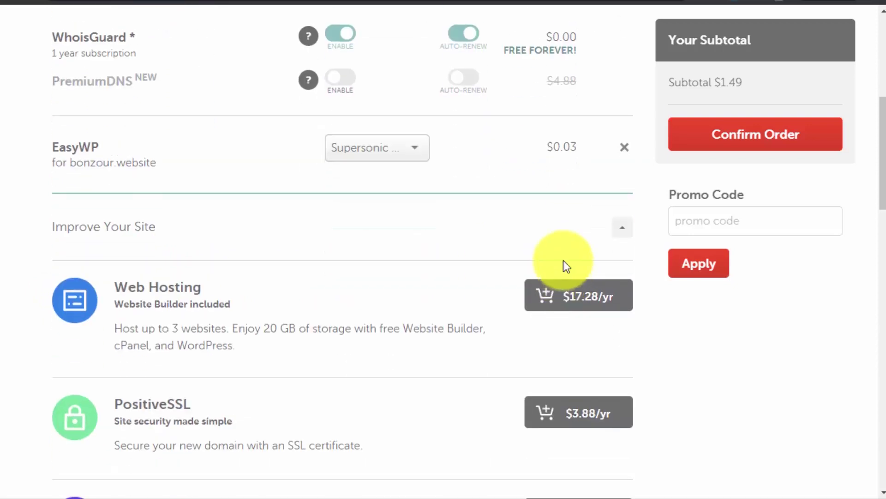
{"action": "scroll", "coordinate": [564, 259], "scroll_direction": "up", "scroll_amount": 5}
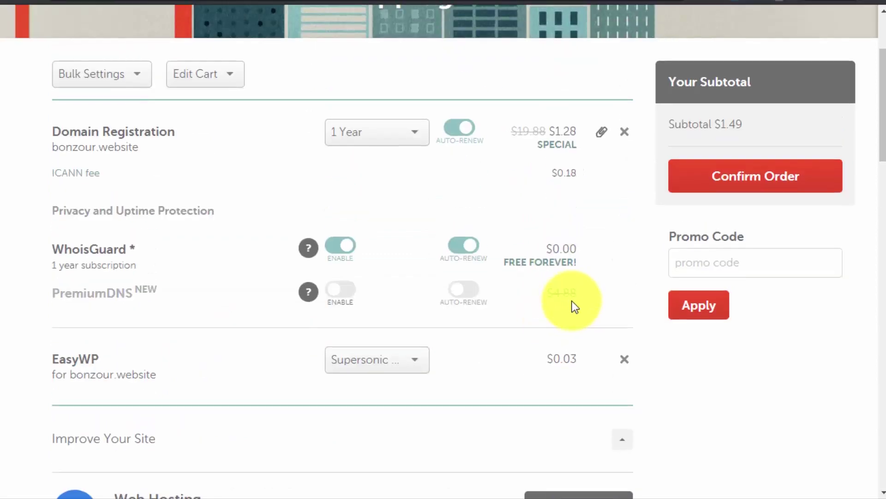
{"action": "scroll", "coordinate": [572, 300], "scroll_direction": "down", "scroll_amount": 10}
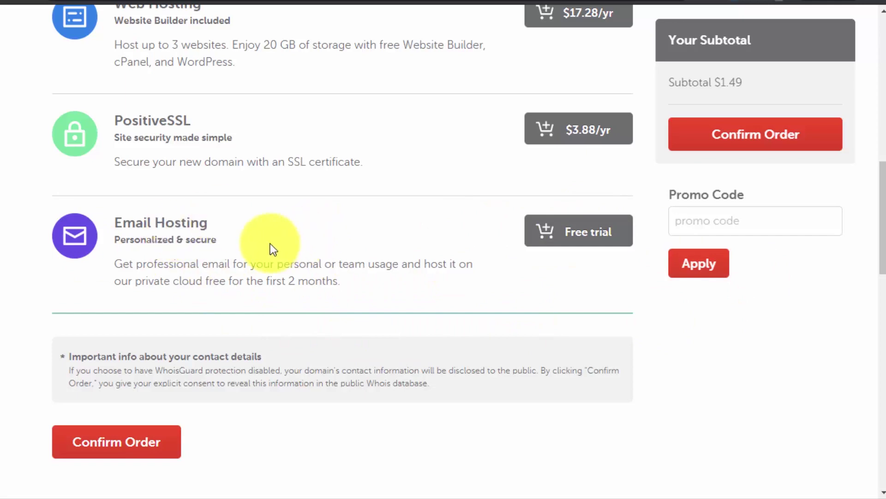
{"action": "scroll", "coordinate": [448, 364], "scroll_direction": "up", "scroll_amount": 3}
{"action": "scroll", "coordinate": [450, 364], "scroll_direction": "up", "scroll_amount": 8}
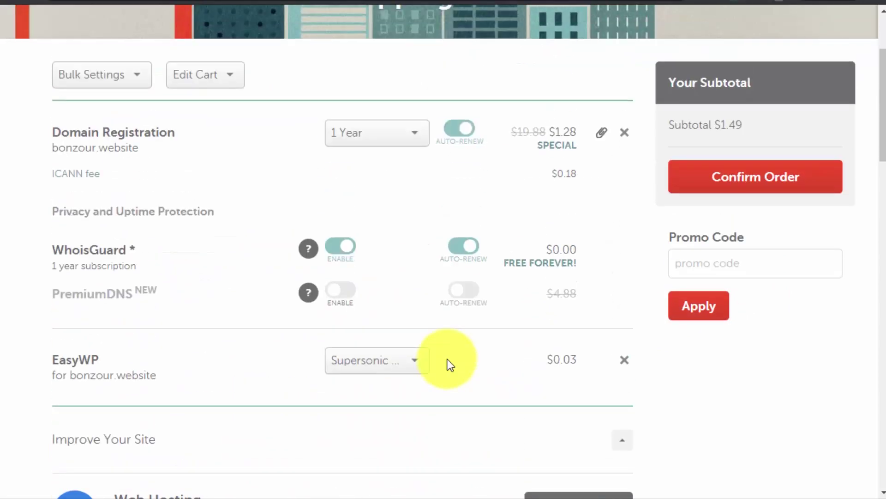
{"action": "scroll", "coordinate": [447, 364], "scroll_direction": "up", "scroll_amount": 2}
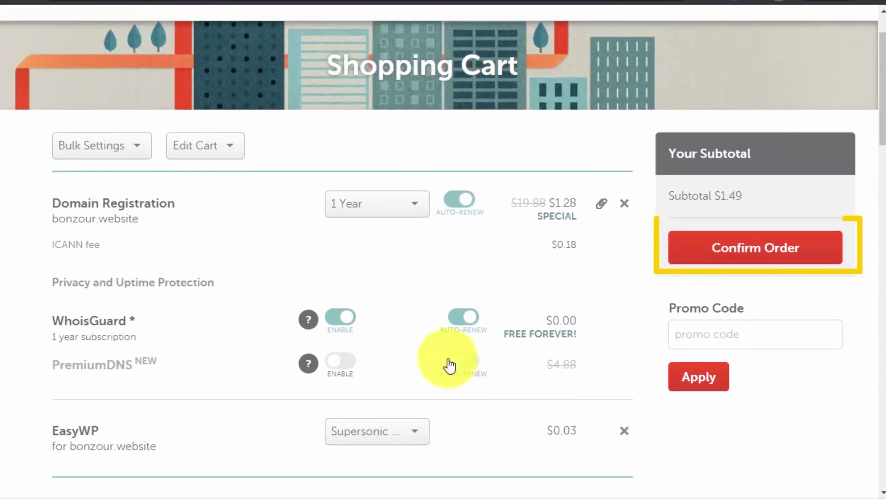
{"action": "left_click", "coordinate": [779, 243]}
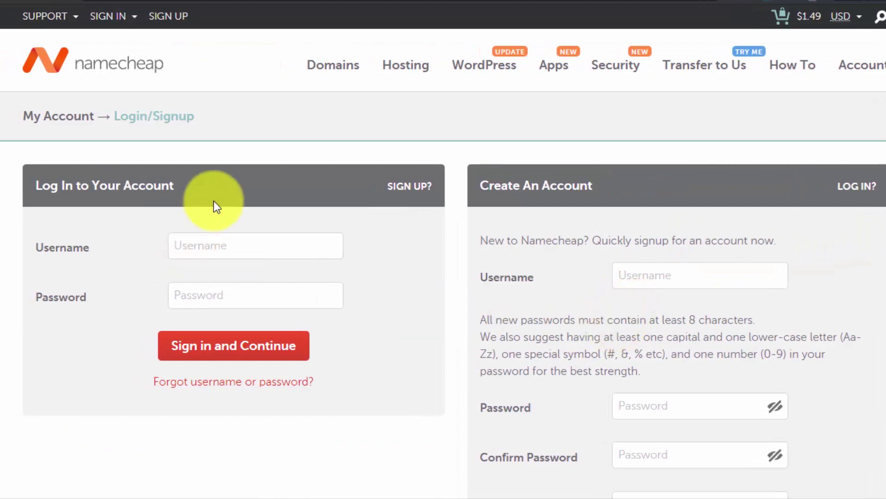
Step: Look over the Log In form and the new-account fields: username, password, name and email
{"action": "left_click", "coordinate": [221, 190]}
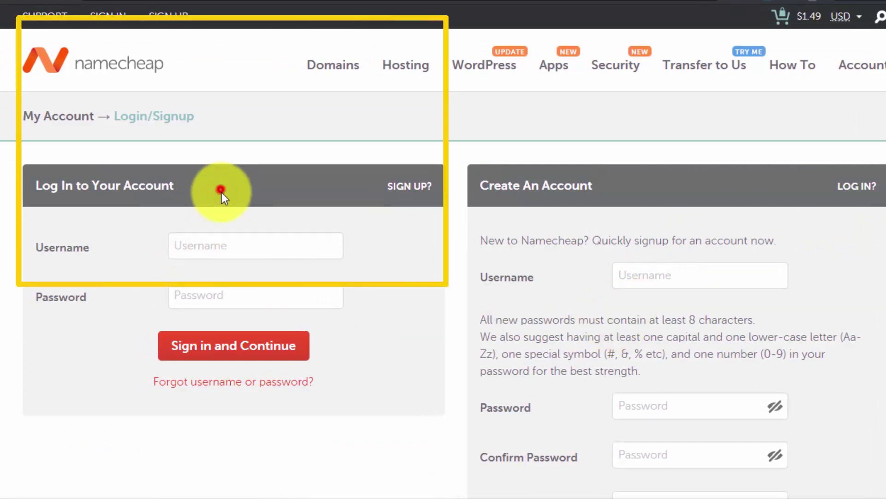
{"action": "left_click_drag", "start_coordinate": [220, 189], "coordinate": [90, 190]}
{"action": "left_click", "coordinate": [95, 204]}
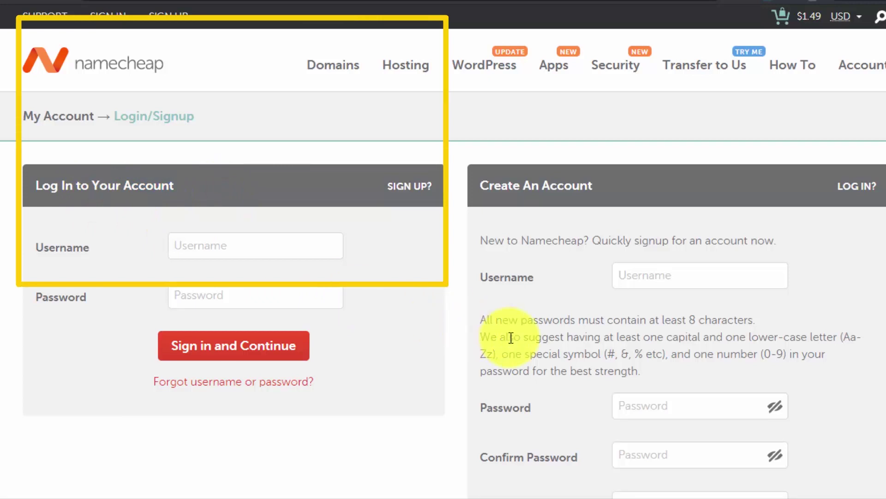
{"action": "scroll", "coordinate": [511, 336], "scroll_direction": "down", "scroll_amount": 3}
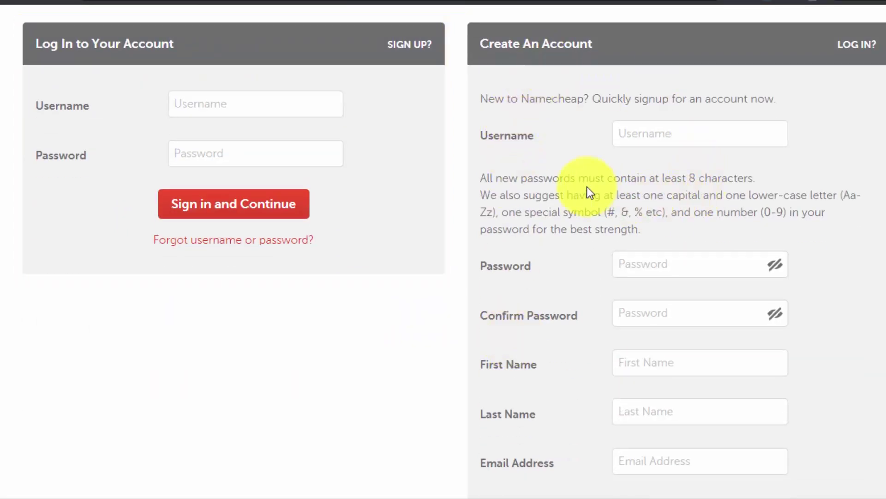
{"action": "left_click", "coordinate": [625, 133]}
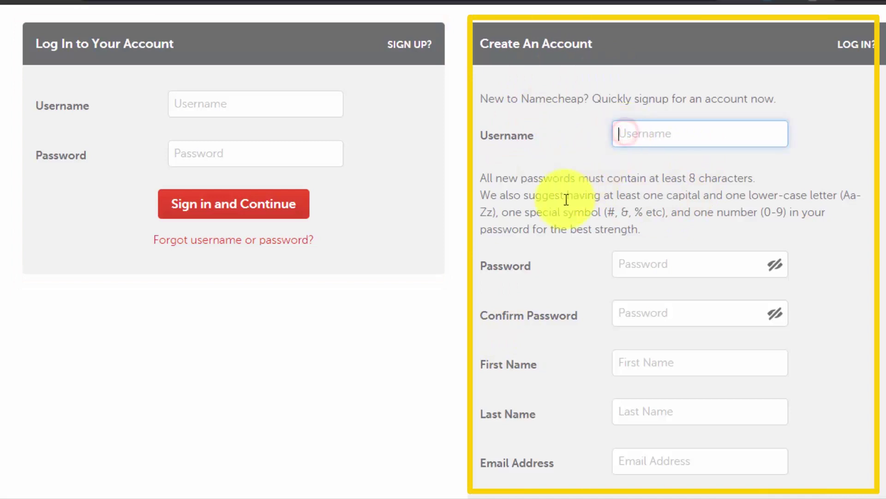
{"action": "scroll", "coordinate": [565, 198], "scroll_direction": "down", "scroll_amount": 2}
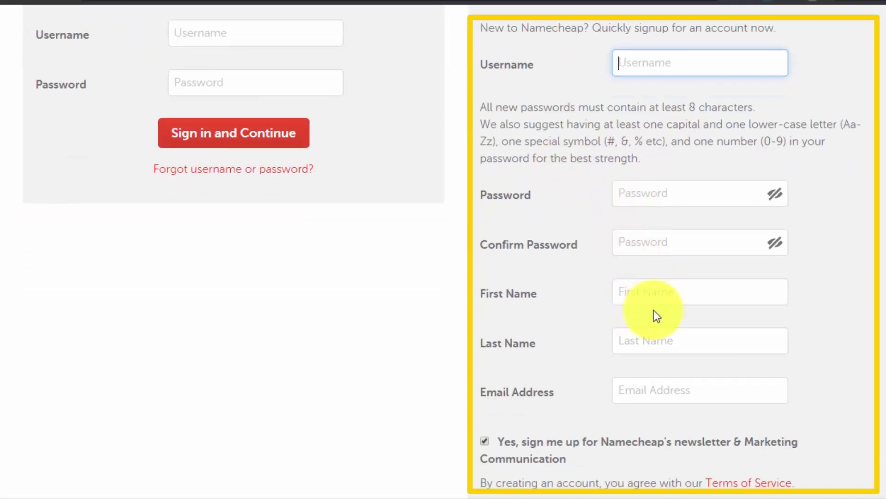
{"action": "scroll", "coordinate": [637, 393], "scroll_direction": "down", "scroll_amount": 2}
{"action": "scroll", "coordinate": [654, 391], "scroll_direction": "down", "scroll_amount": 3}
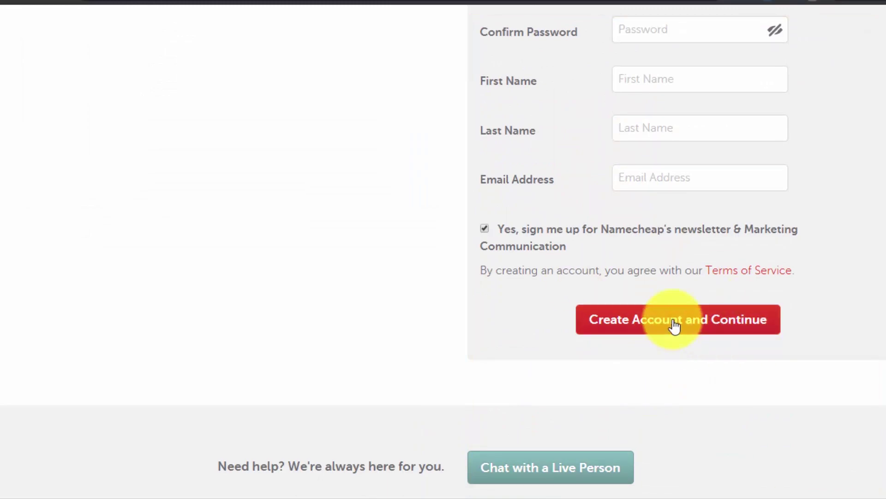
{"action": "scroll", "coordinate": [386, 283], "scroll_direction": "up", "scroll_amount": 6}
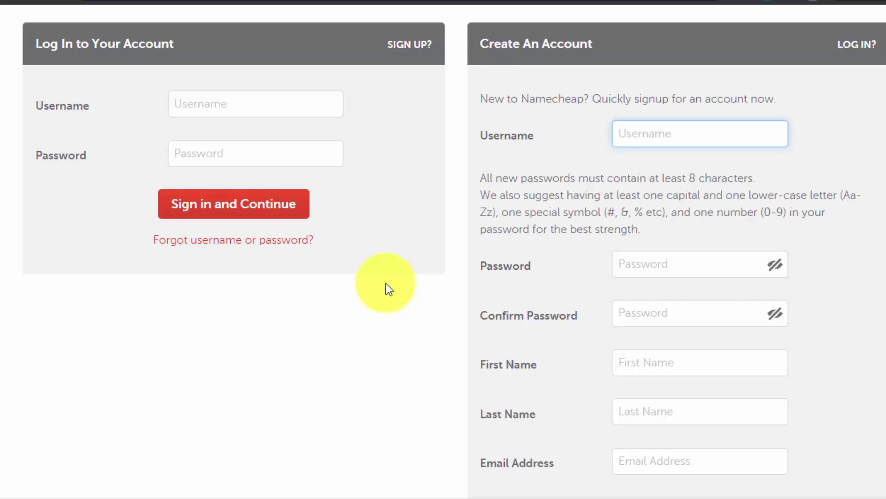
{"action": "scroll", "coordinate": [385, 285], "scroll_direction": "up", "scroll_amount": 2}
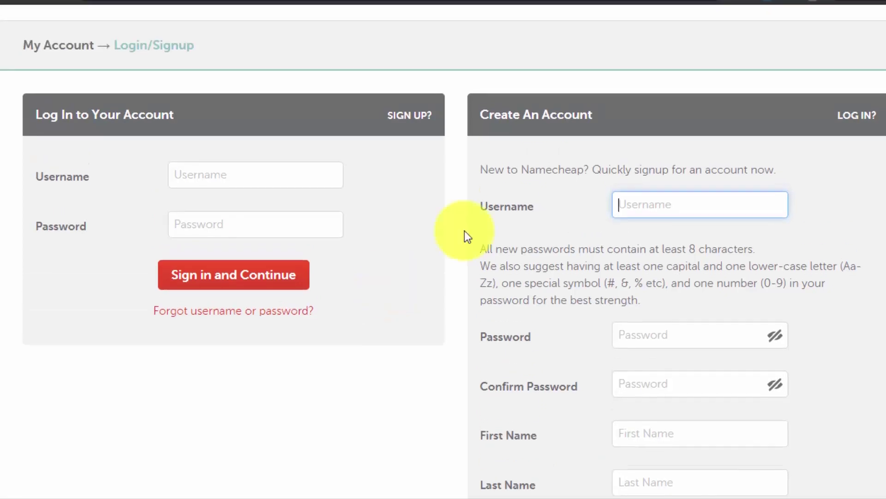
Step: Sign in with the saved Namecheap login and enter the one-time verification code
{"action": "left_click", "coordinate": [757, 3]}
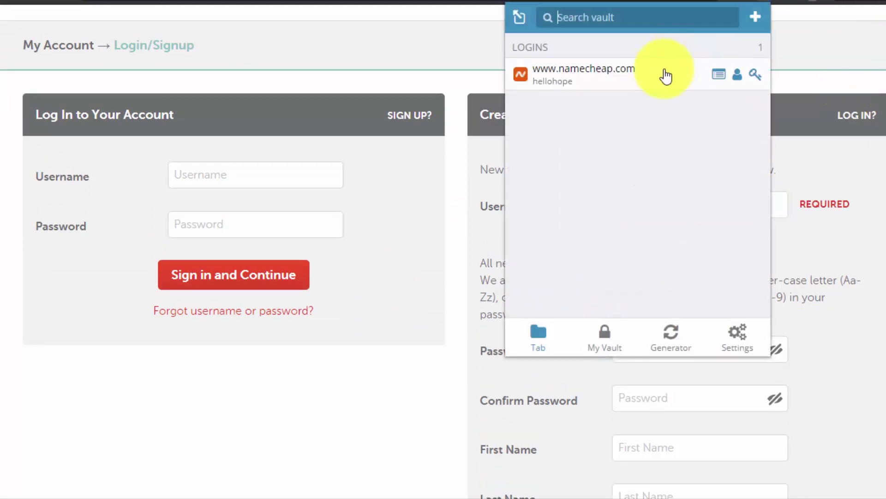
{"action": "left_click", "coordinate": [663, 75]}
{"action": "left_click", "coordinate": [268, 275]}
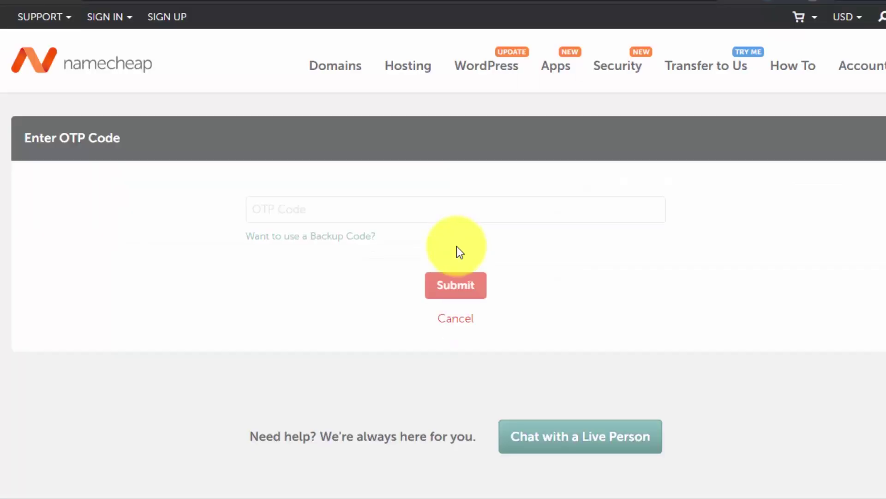
{"action": "left_click", "coordinate": [463, 213]}
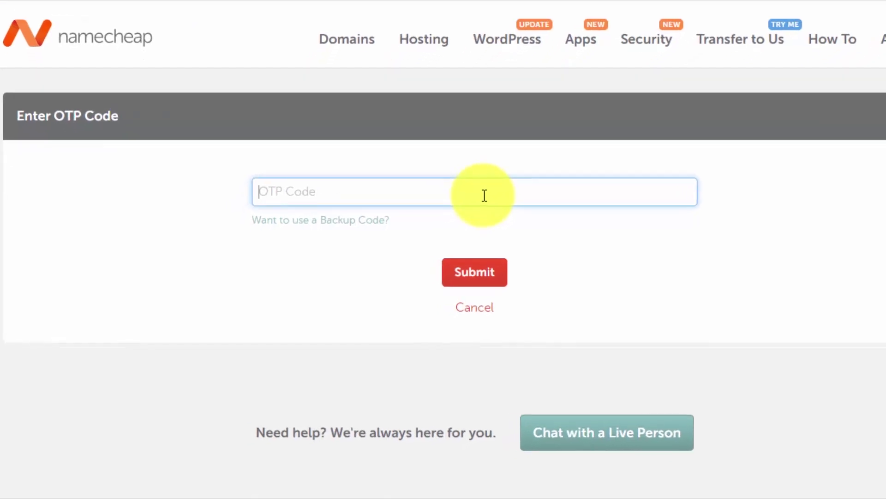
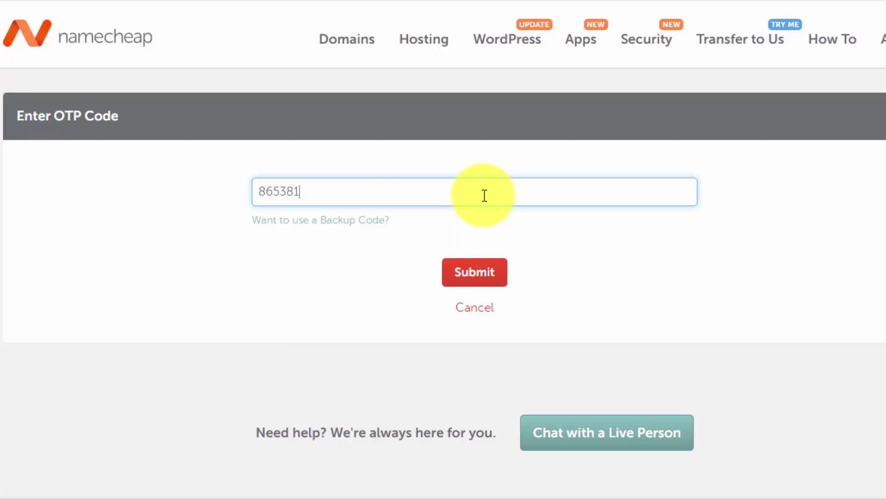
Step: Submit the verification code and use the default account contact as the billing address
{"action": "left_click", "coordinate": [470, 277]}
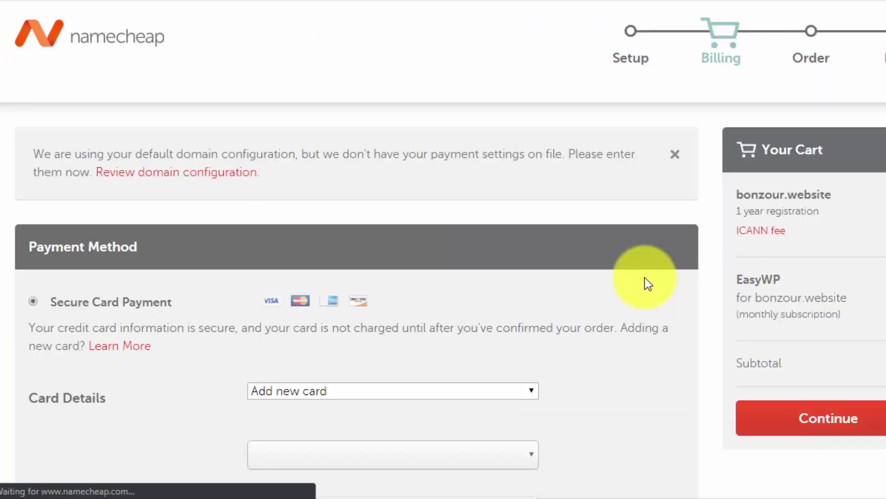
{"action": "scroll", "coordinate": [645, 278], "scroll_direction": "down", "scroll_amount": 5}
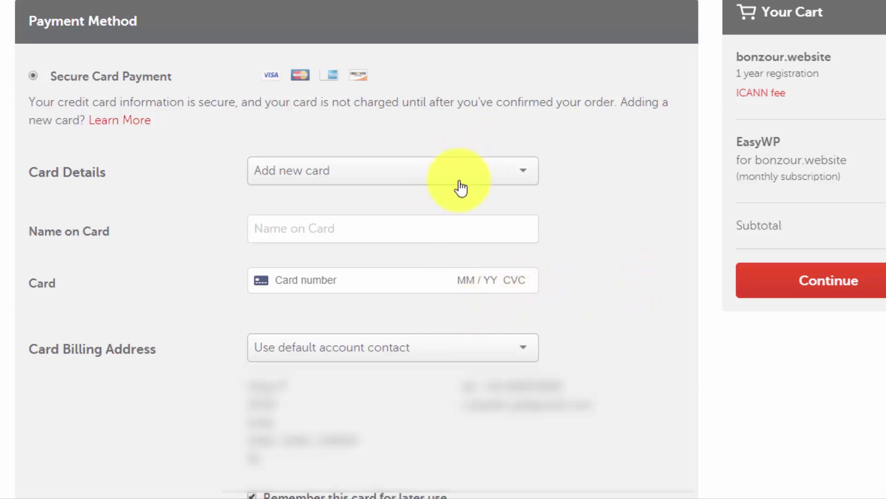
{"action": "left_click", "coordinate": [441, 353]}
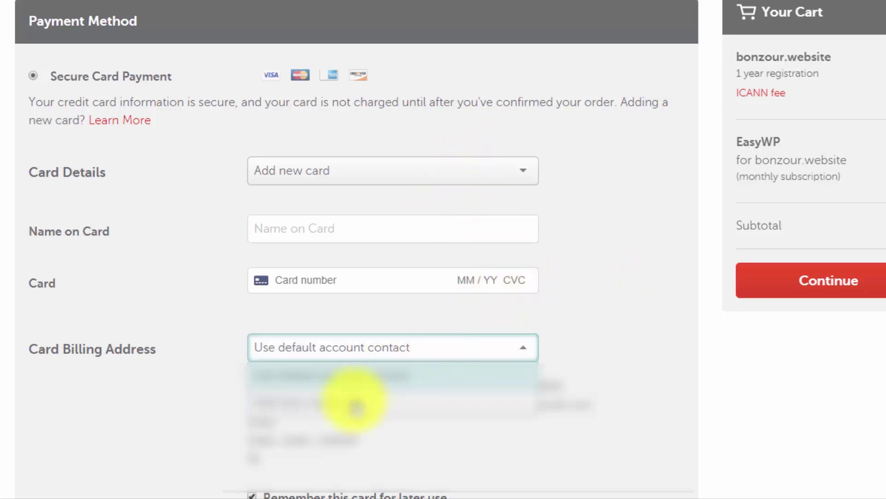
{"action": "left_click", "coordinate": [355, 400]}
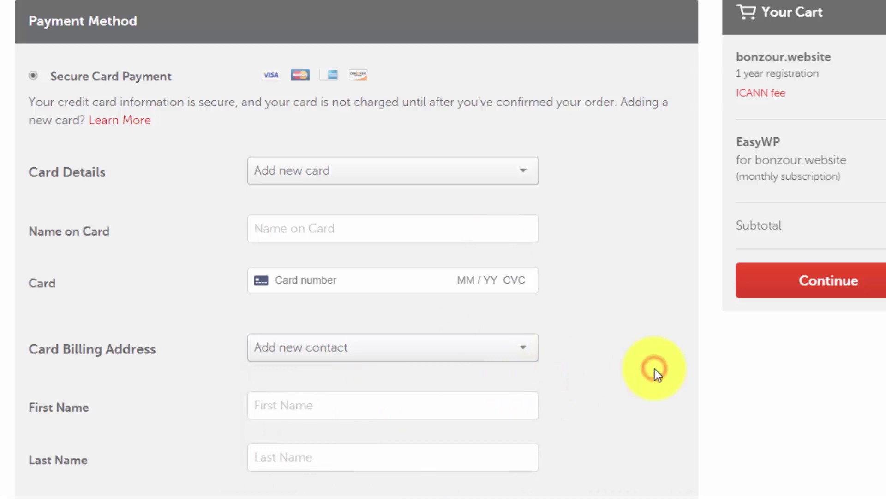
{"action": "scroll", "coordinate": [650, 392], "scroll_direction": "down", "scroll_amount": 3}
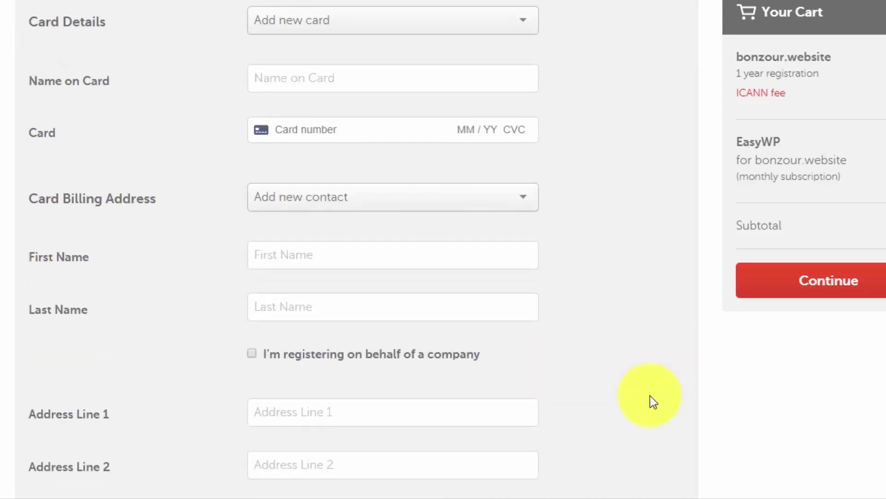
{"action": "scroll", "coordinate": [650, 396], "scroll_direction": "down", "scroll_amount": 5}
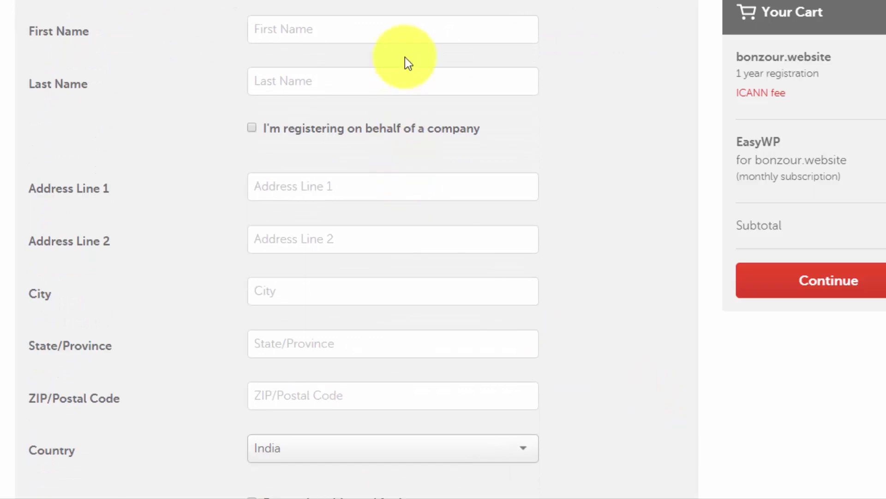
{"action": "scroll", "coordinate": [619, 393], "scroll_direction": "down", "scroll_amount": 5}
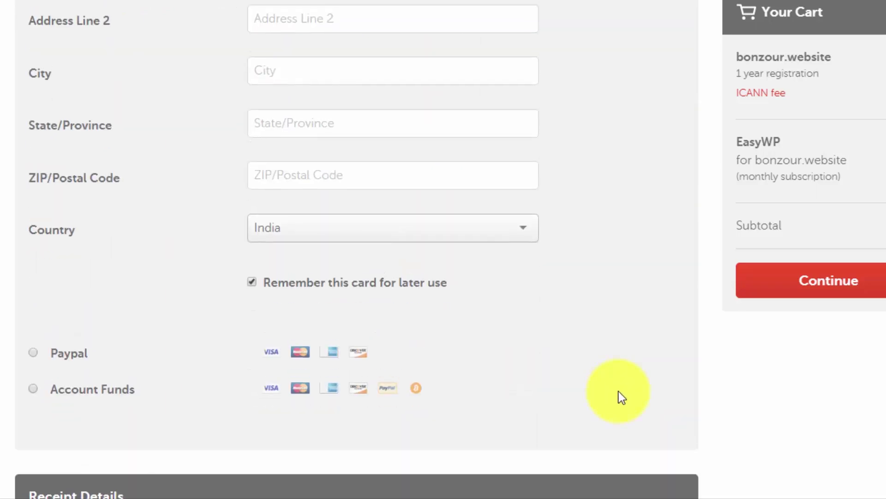
{"action": "scroll", "coordinate": [618, 393], "scroll_direction": "up", "scroll_amount": 11}
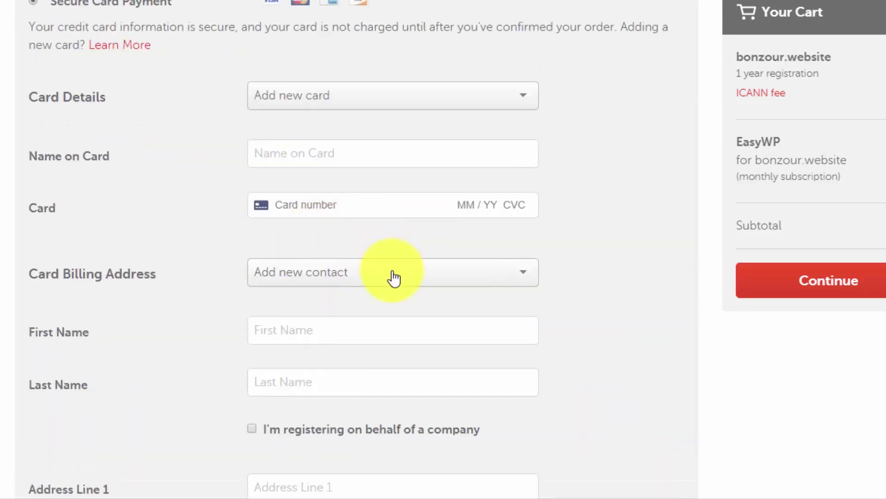
{"action": "left_click", "coordinate": [393, 273]}
{"action": "left_click", "coordinate": [395, 299]}
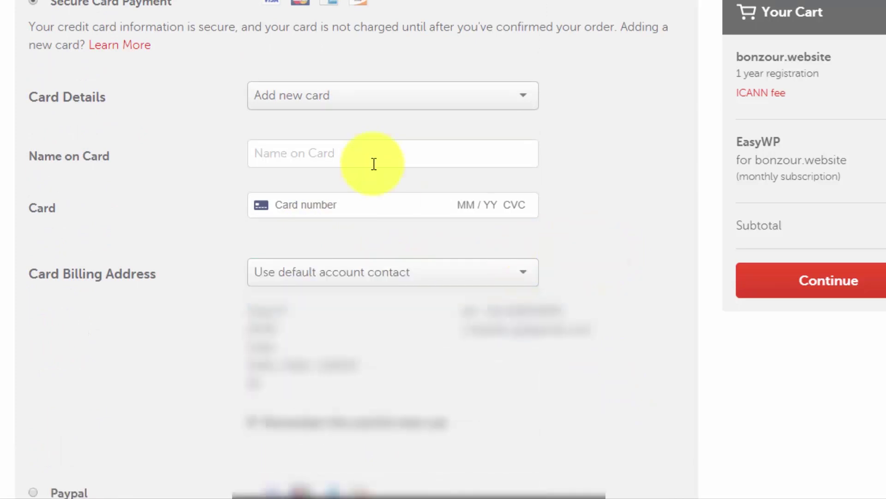
Step: Enter the cardholder name in the new-card Name on Card field
{"action": "left_click", "coordinate": [362, 92]}
{"action": "left_click", "coordinate": [389, 83]}
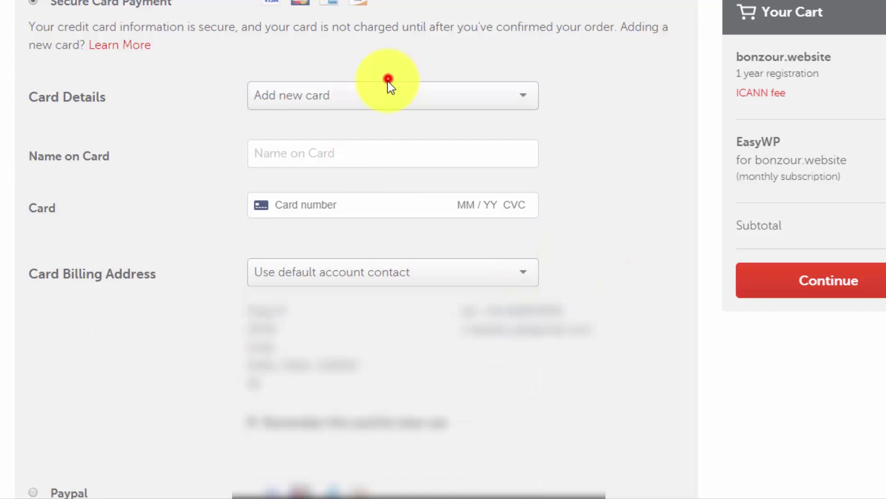
{"action": "left_click", "coordinate": [368, 153]}
{"action": "left_click", "coordinate": [808, 282]}
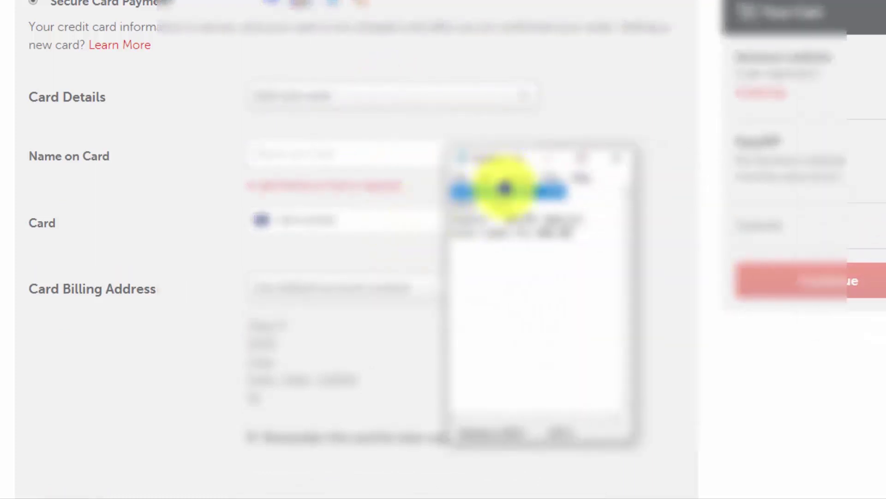
{"action": "right_click", "coordinate": [505, 187]}
{"action": "left_click", "coordinate": [546, 240]}
{"action": "right_click", "coordinate": [400, 155]}
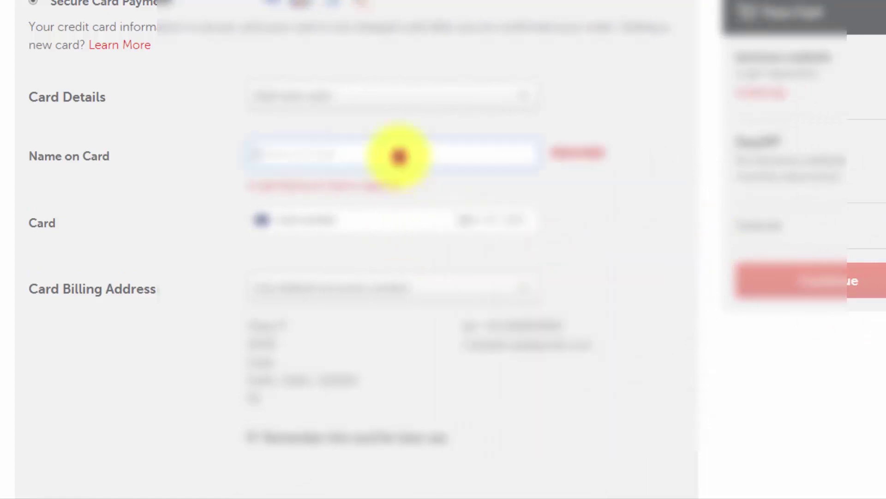
{"action": "left_click", "coordinate": [359, 150]}
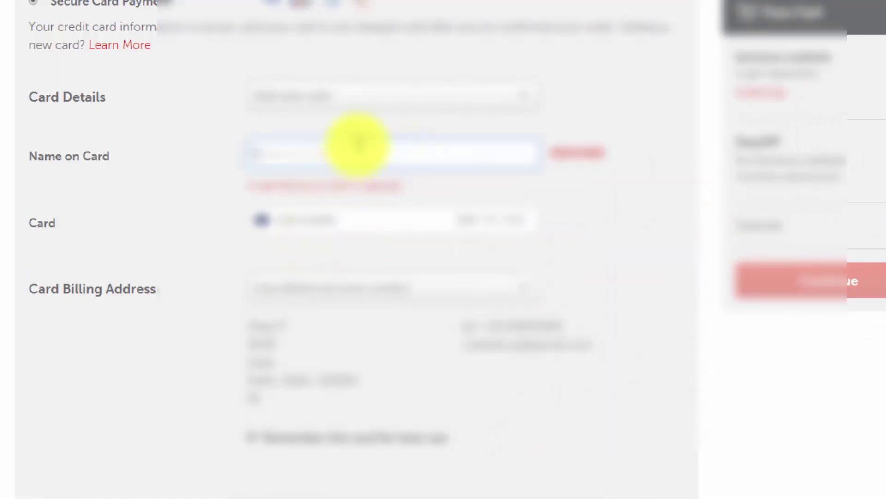
{"action": "type", "text": "Abc Test"}
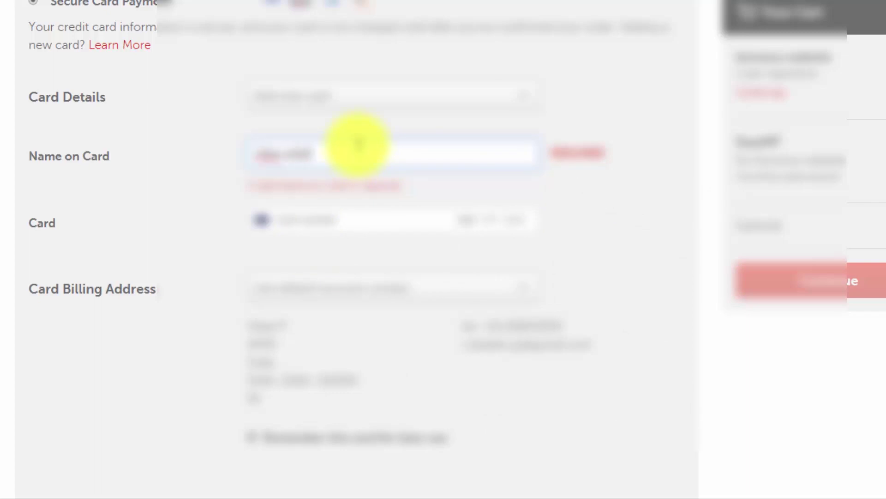
Step: Paste the card number and fill in the expiry and CVC from the notes
{"action": "key", "text": "Tab"}
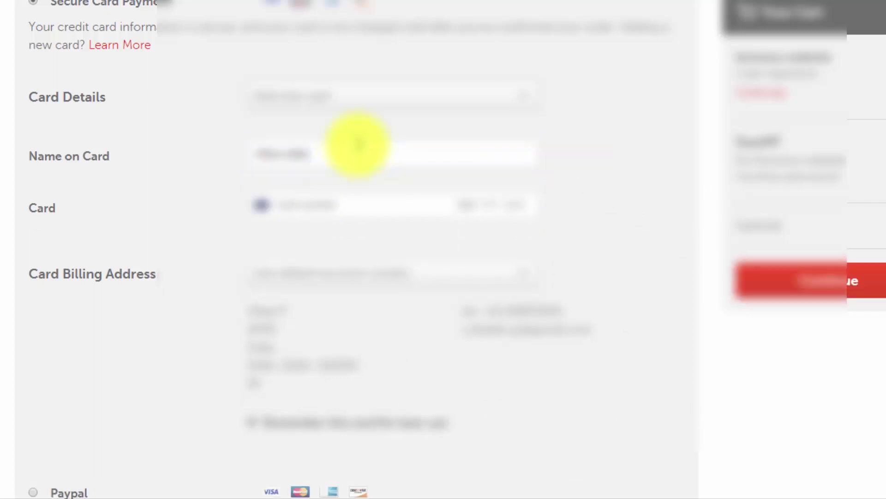
{"action": "key", "text": "ctrl+v"}
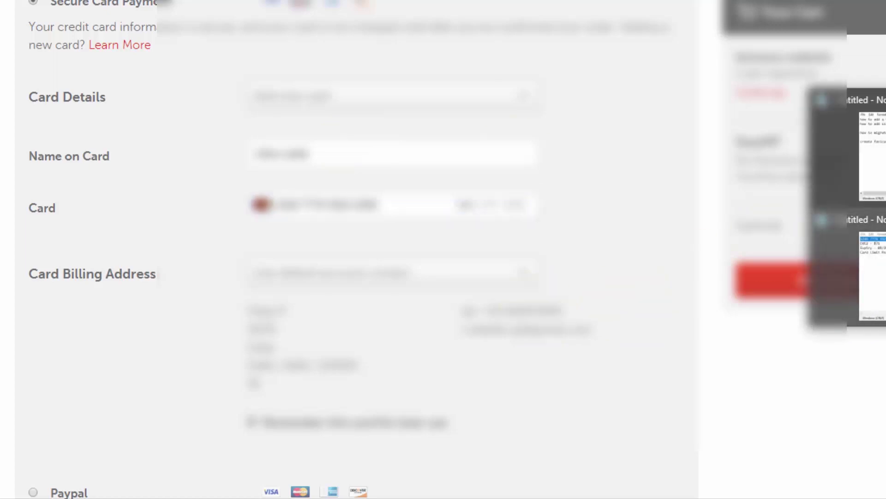
{"action": "left_click", "coordinate": [831, 231]}
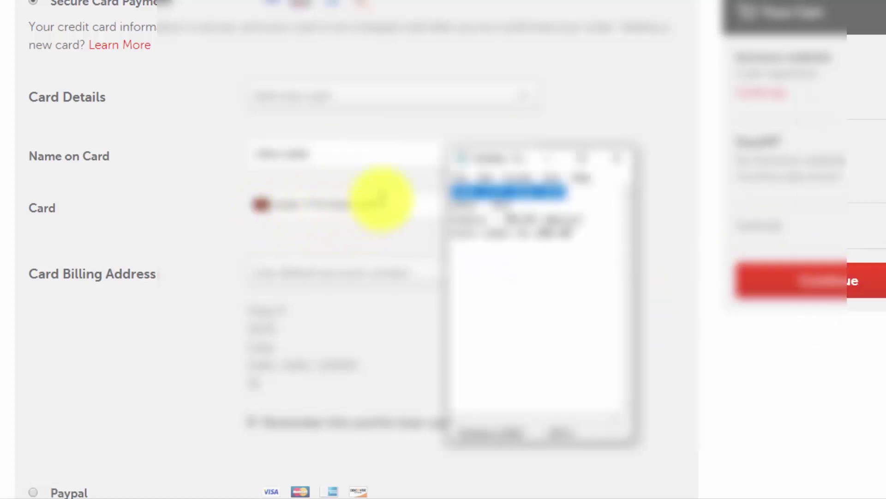
{"action": "left_click", "coordinate": [391, 211]}
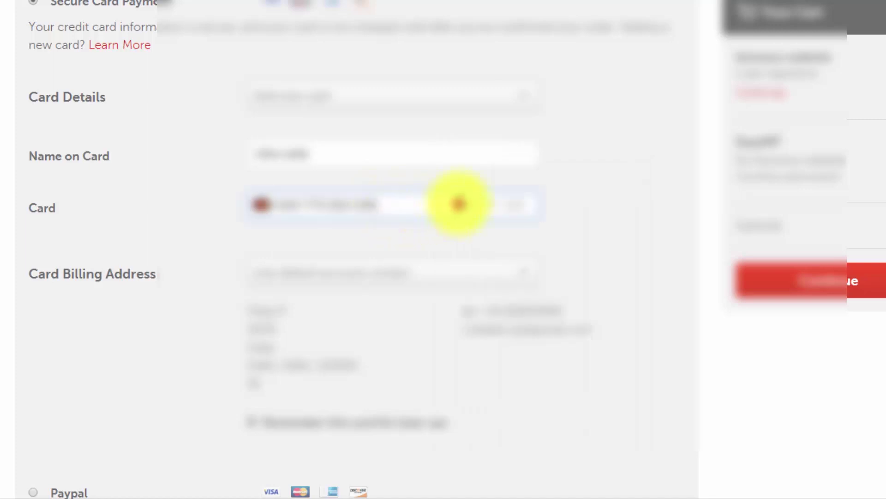
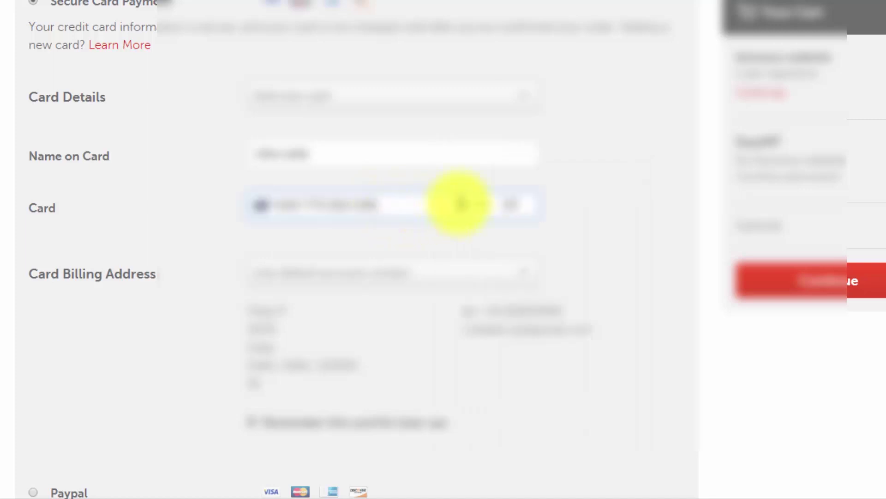
{"action": "left_click", "coordinate": [146, 163]}
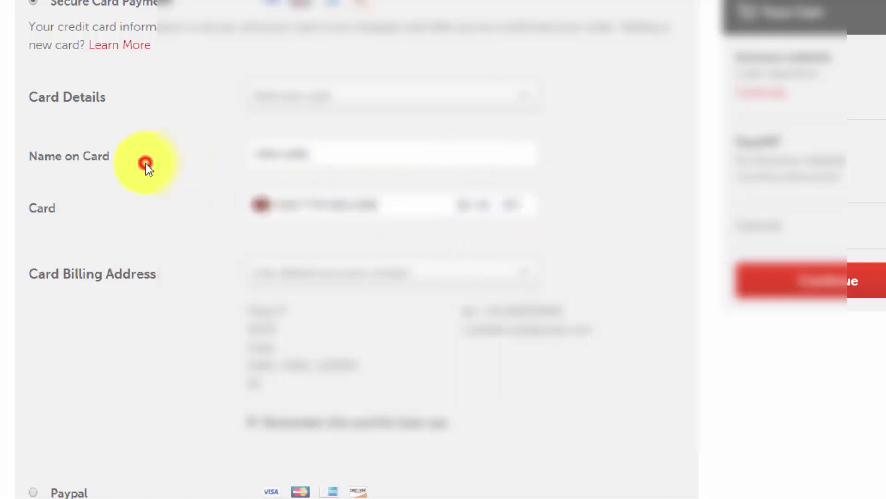
Step: Leave Domain Registration and WhoisGuard on auto-renew and continue to the order review
{"action": "scroll", "coordinate": [193, 300], "scroll_direction": "down", "scroll_amount": 5}
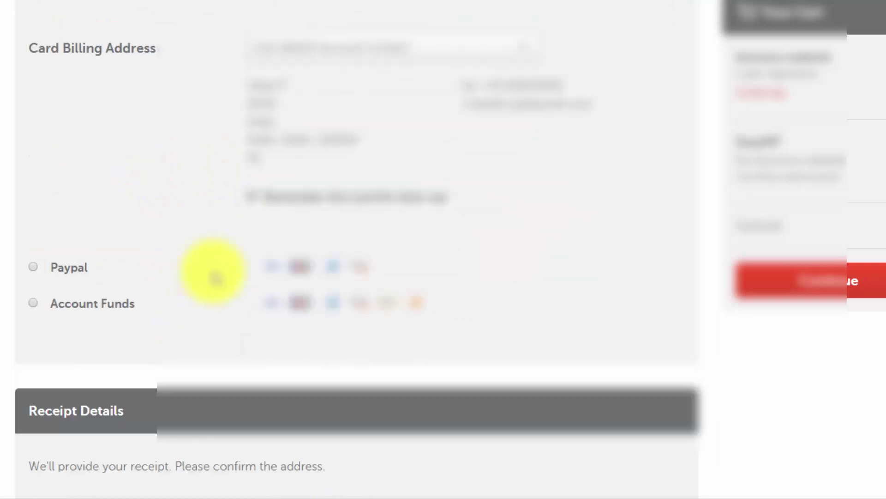
{"action": "scroll", "coordinate": [531, 284], "scroll_direction": "down", "scroll_amount": 1}
{"action": "scroll", "coordinate": [534, 286], "scroll_direction": "down", "scroll_amount": 15}
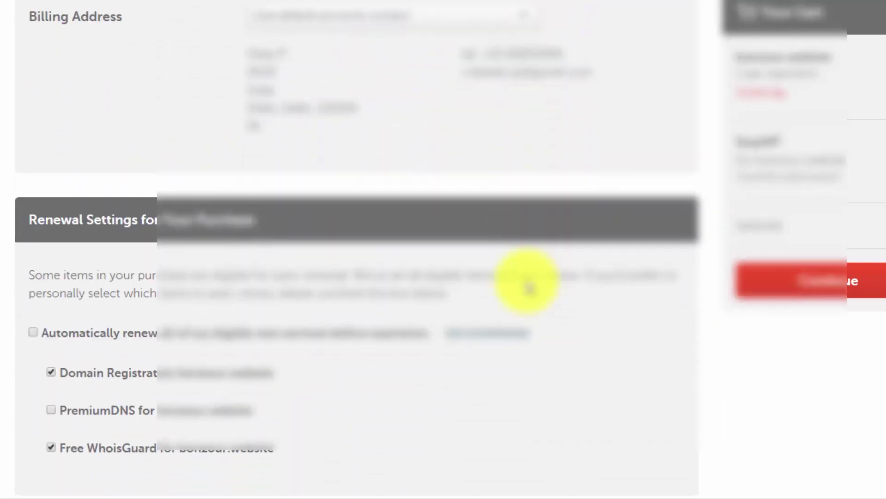
{"action": "scroll", "coordinate": [527, 281], "scroll_direction": "up", "scroll_amount": 3}
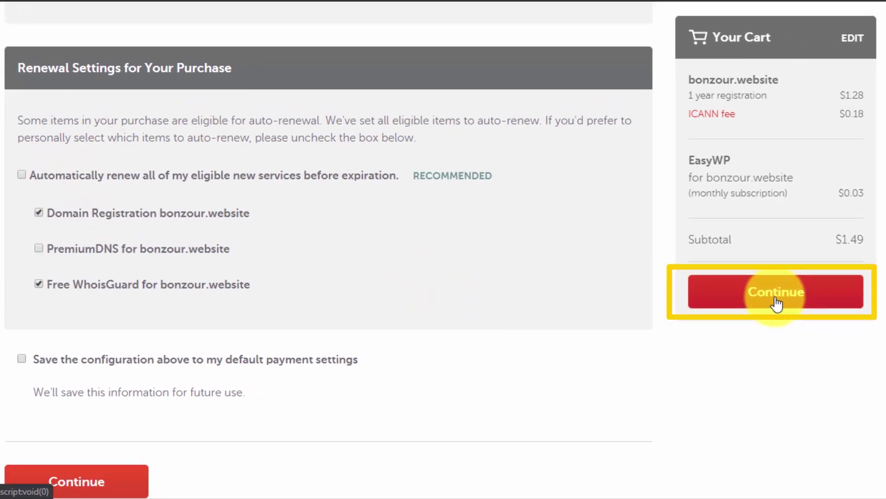
{"action": "left_click", "coordinate": [776, 302]}
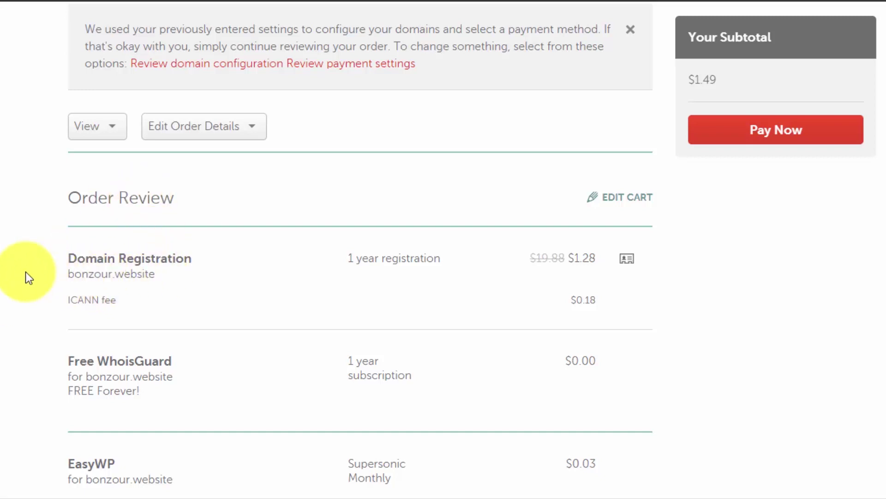
Step: Check the order lines for bonzour.website registration, WhoisGuard and the EasyWP plan
{"action": "scroll", "coordinate": [26, 271], "scroll_direction": "down", "scroll_amount": 3}
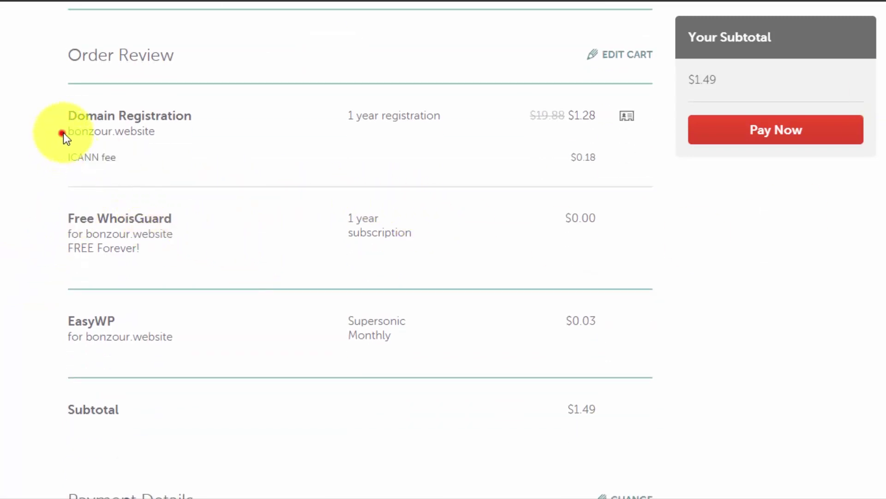
{"action": "mouse_move", "coordinate": [62, 132]}
{"action": "left_mouse_down"}
{"action": "mouse_move", "coordinate": [164, 139]}
{"action": "mouse_move", "coordinate": [73, 132]}
{"action": "left_mouse_up"}
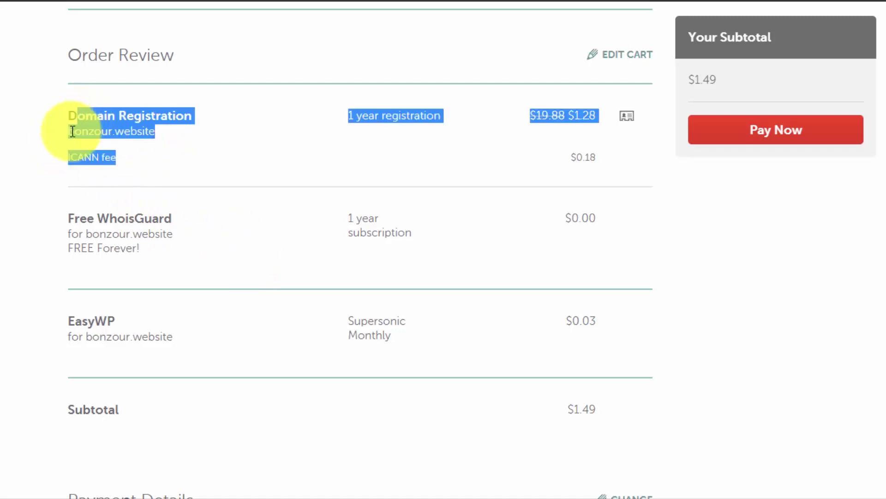
{"action": "left_click", "coordinate": [171, 137]}
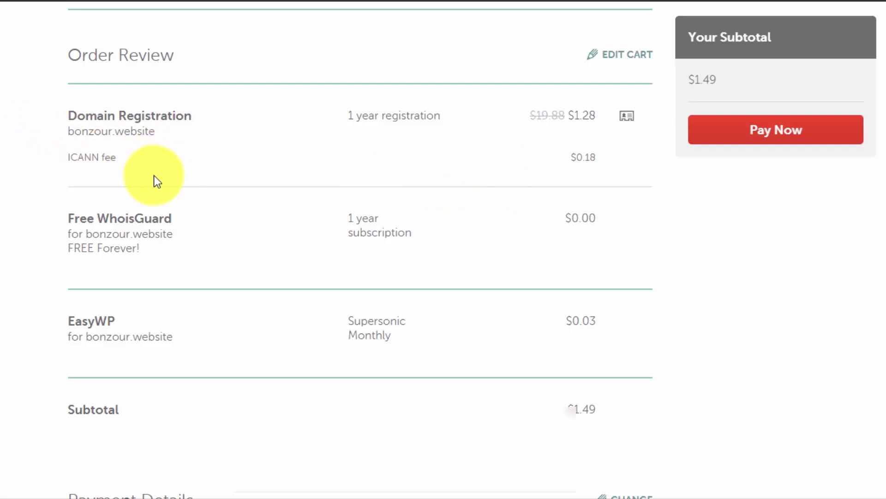
{"action": "scroll", "coordinate": [200, 213], "scroll_direction": "down", "scroll_amount": 2}
{"action": "left_click_drag", "start_coordinate": [336, 39], "coordinate": [445, 44]}
{"action": "left_click", "coordinate": [465, 123]}
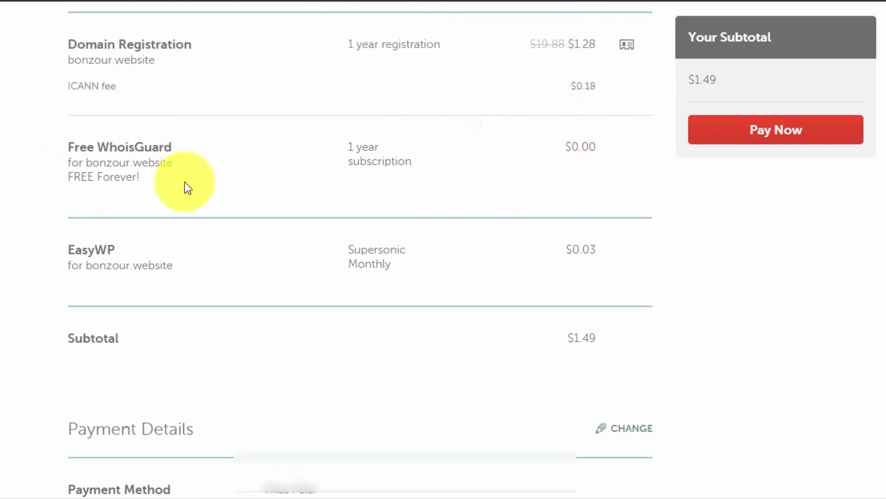
{"action": "double_click", "coordinate": [442, 167]}
{"action": "left_click", "coordinate": [307, 179]}
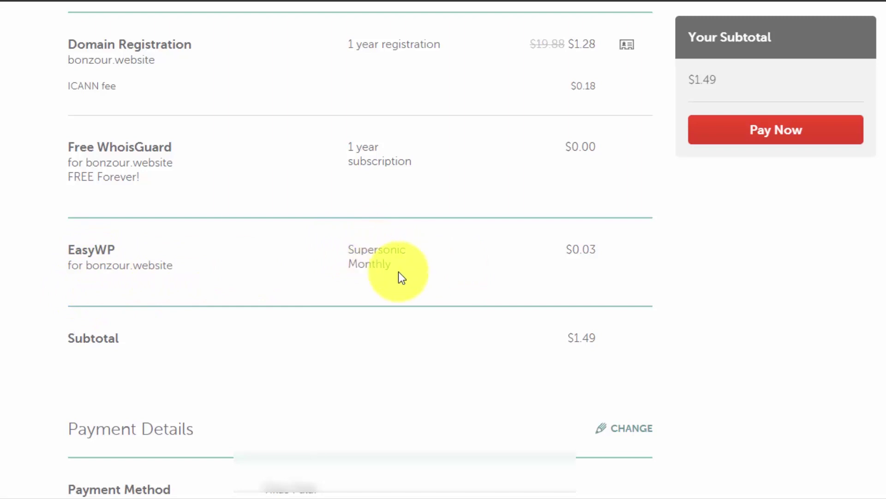
{"action": "left_click_drag", "start_coordinate": [559, 247], "coordinate": [617, 264]}
{"action": "left_click", "coordinate": [616, 264]}
Step: Confirm the $1.49 subtotal and pay for the order with Pay Now
{"action": "scroll", "coordinate": [619, 269], "scroll_direction": "down", "scroll_amount": 2}
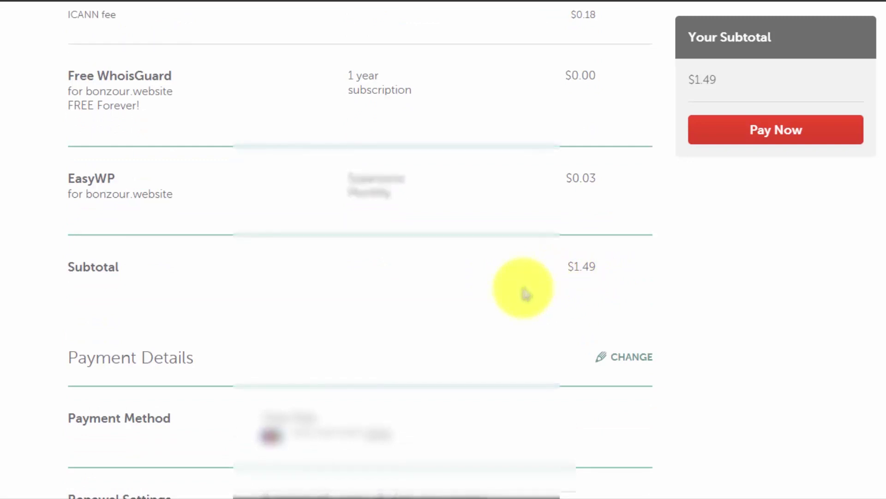
{"action": "scroll", "coordinate": [524, 290], "scroll_direction": "down", "scroll_amount": 2}
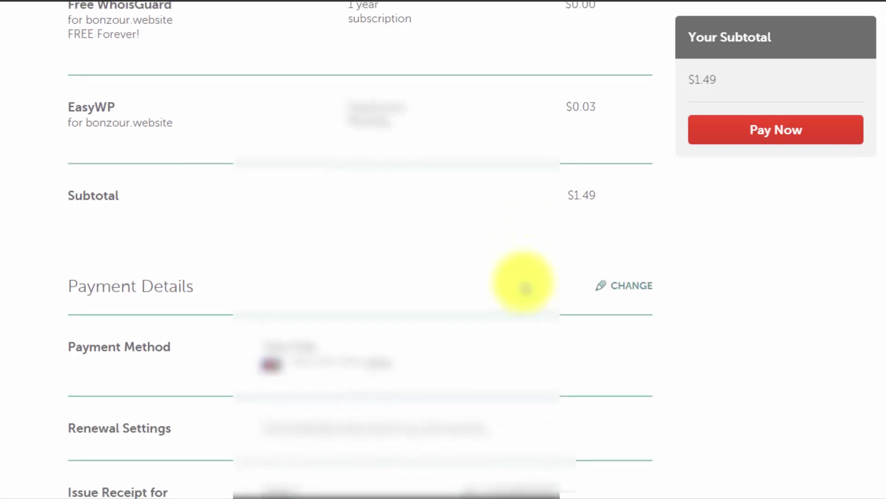
{"action": "left_click_drag", "start_coordinate": [559, 185], "coordinate": [593, 193]}
{"action": "left_click", "coordinate": [522, 273]}
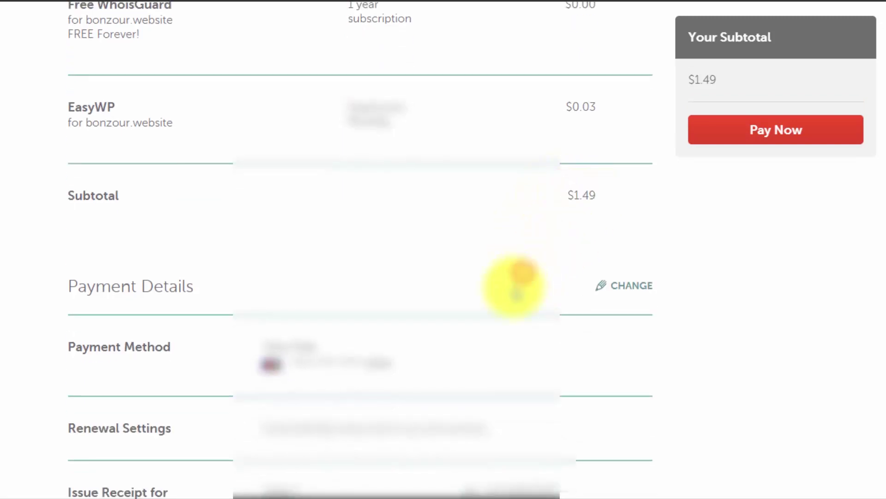
{"action": "scroll", "coordinate": [513, 286], "scroll_direction": "down", "scroll_amount": 5}
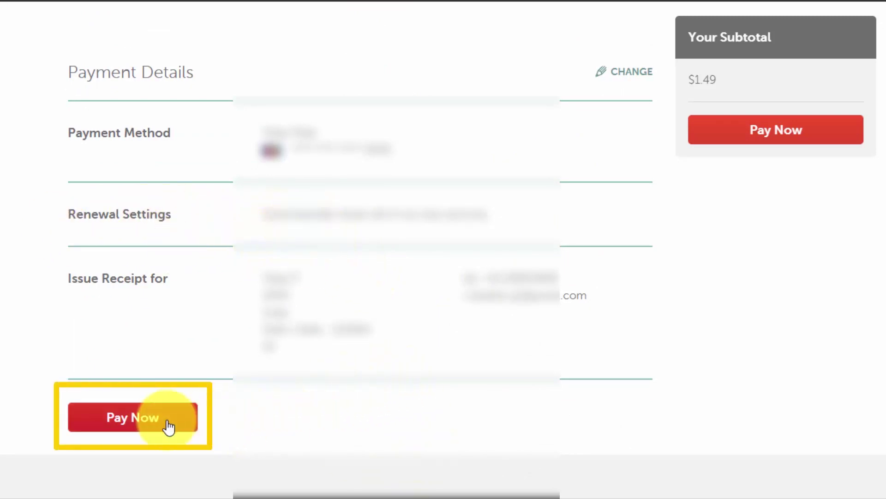
{"action": "left_click", "coordinate": [169, 428]}
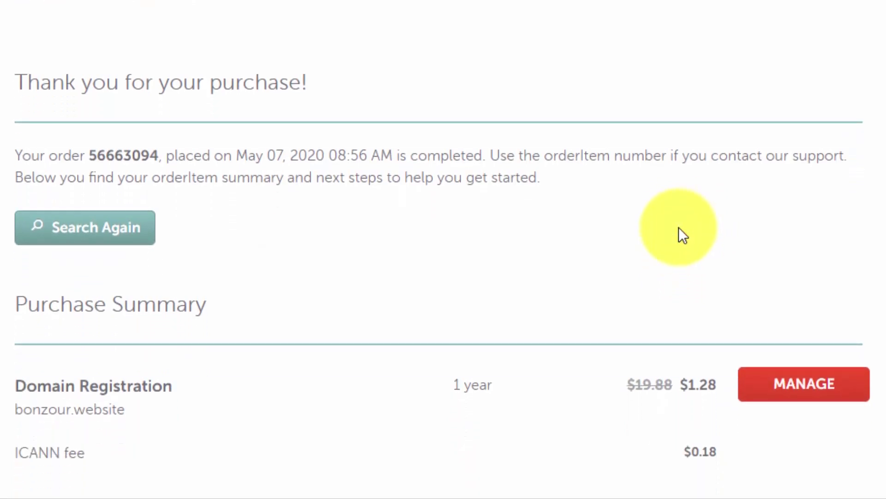
Step: Scroll the confirmation page past the Purchase Summary to the Next Steps options
{"action": "scroll", "coordinate": [678, 228], "scroll_direction": "down", "scroll_amount": 4}
{"action": "scroll", "coordinate": [667, 254], "scroll_direction": "down", "scroll_amount": 4}
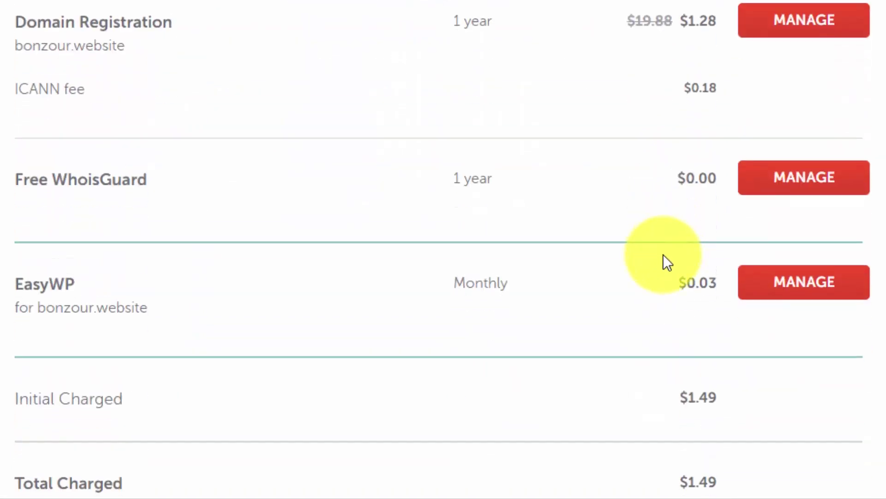
{"action": "scroll", "coordinate": [664, 255], "scroll_direction": "up", "scroll_amount": 8}
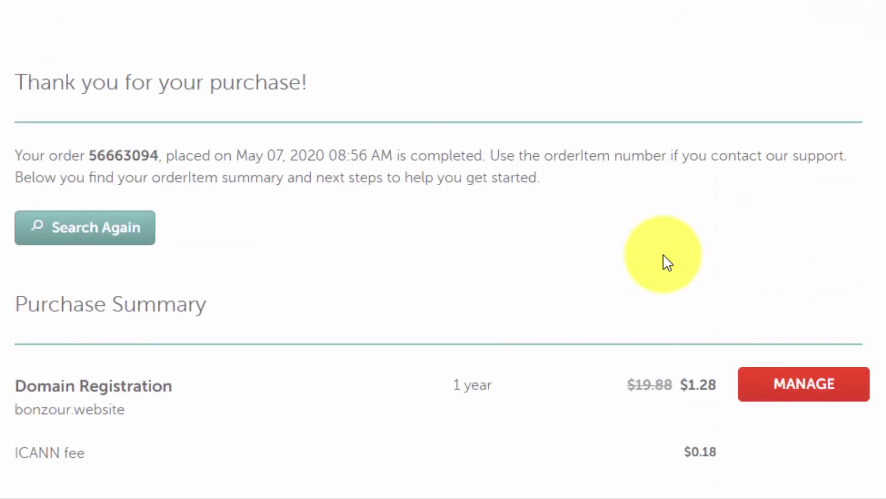
{"action": "scroll", "coordinate": [313, 145], "scroll_direction": "down", "scroll_amount": 4}
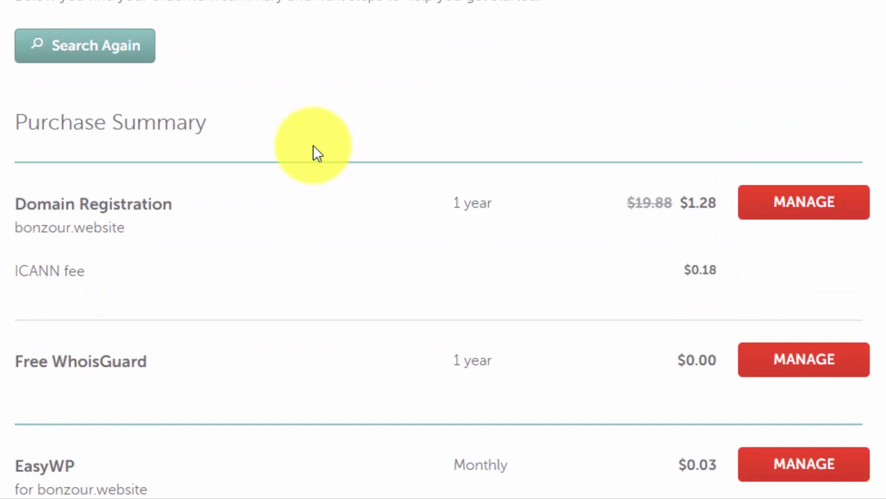
{"action": "scroll", "coordinate": [313, 145], "scroll_direction": "down", "scroll_amount": 14}
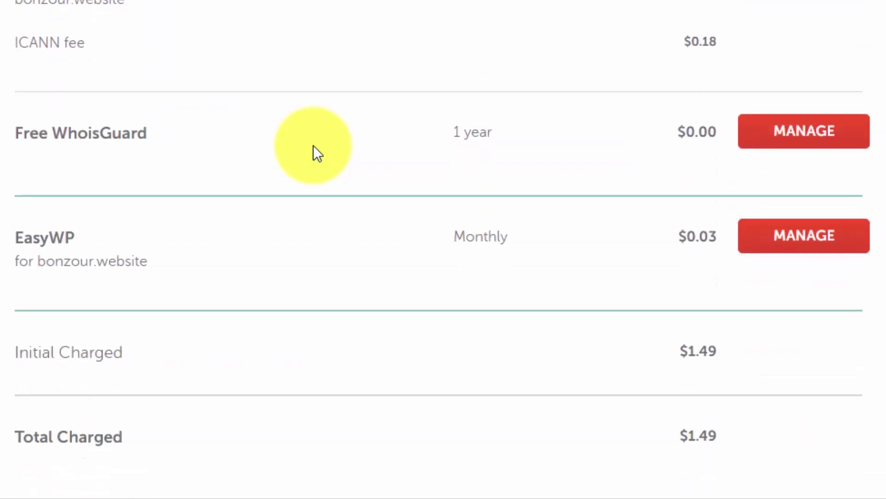
{"action": "scroll", "coordinate": [313, 145], "scroll_direction": "down", "scroll_amount": 3}
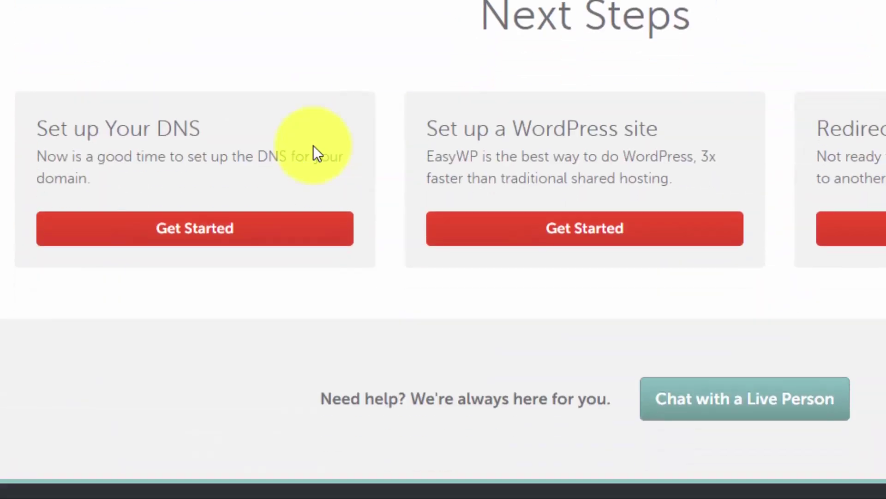
{"action": "scroll", "coordinate": [313, 145], "scroll_direction": "down", "scroll_amount": 2}
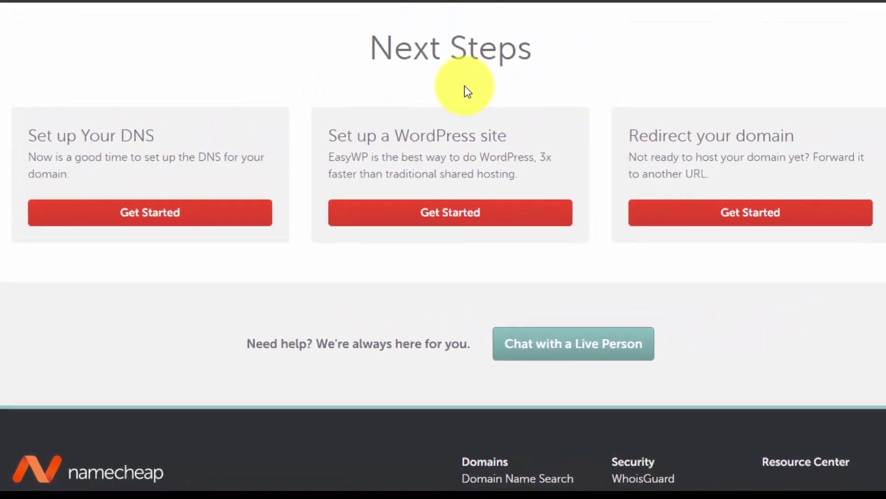
Step: Open WordPress setup, look over the Starter, Turbo and Supersonic plans, then cancel
{"action": "left_click", "coordinate": [451, 214]}
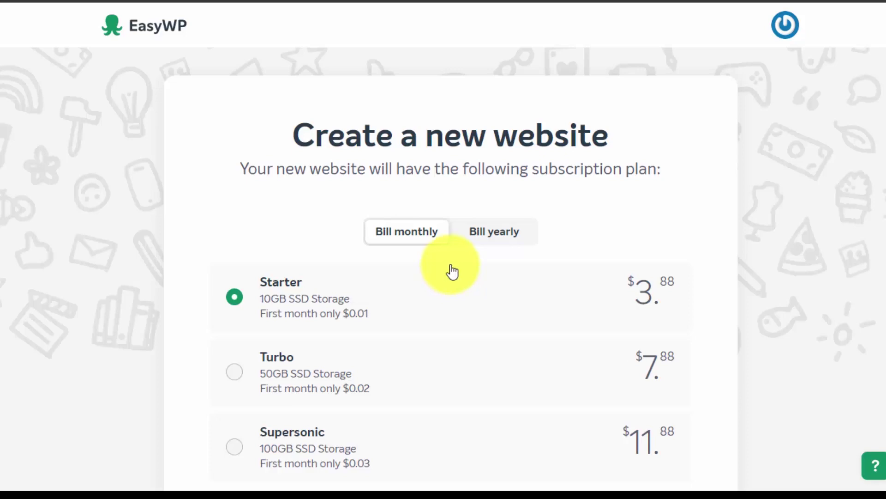
{"action": "scroll", "coordinate": [454, 264], "scroll_direction": "down", "scroll_amount": 7}
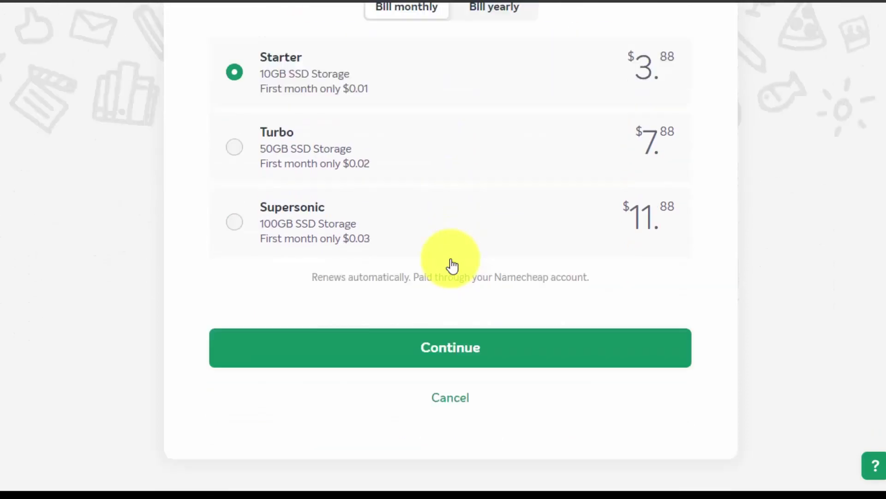
{"action": "scroll", "coordinate": [452, 264], "scroll_direction": "up", "scroll_amount": 7}
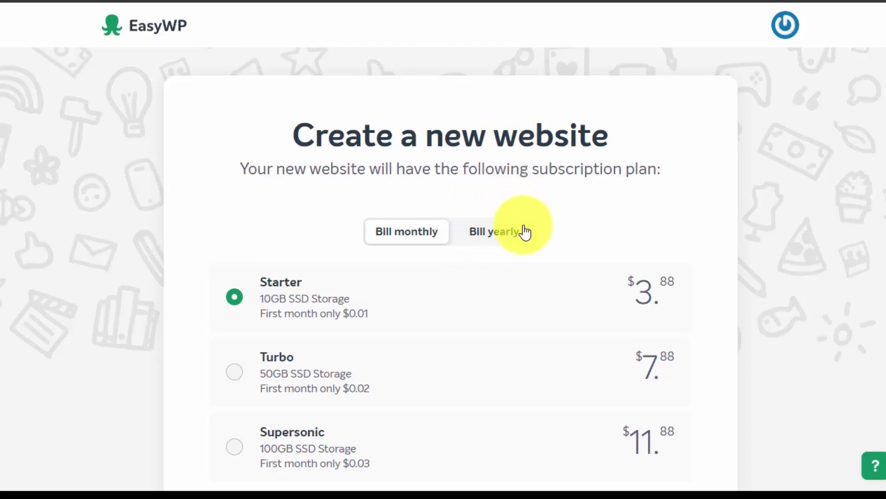
{"action": "scroll", "coordinate": [524, 233], "scroll_direction": "down", "scroll_amount": 6}
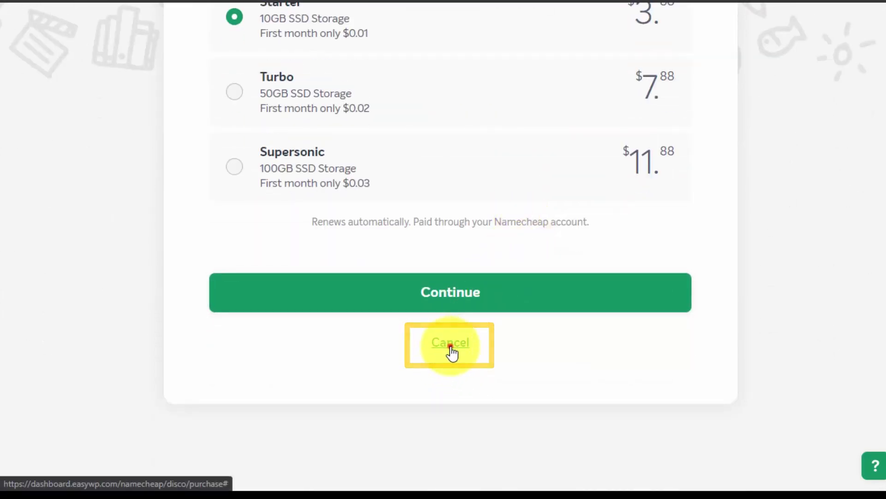
{"action": "left_click", "coordinate": [451, 347]}
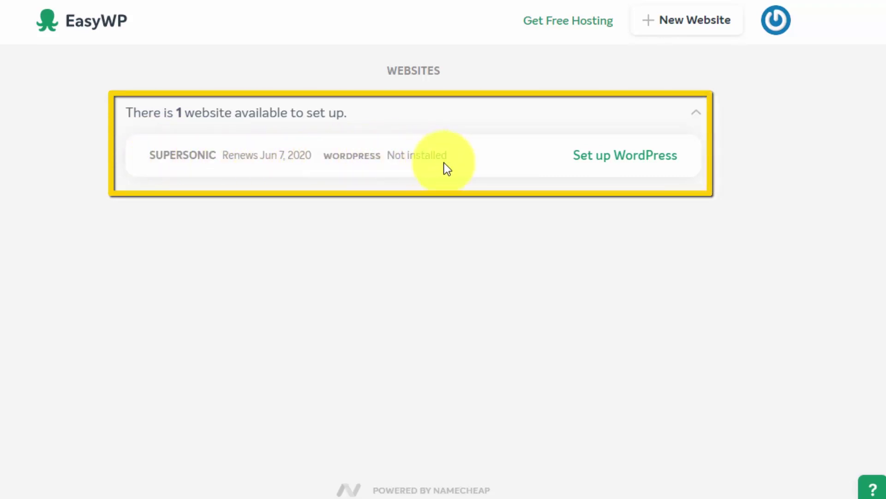
Step: Start WordPress setup on the Supersonic subscription and search Namecheap domains for 'BONZ'
{"action": "left_click", "coordinate": [613, 163]}
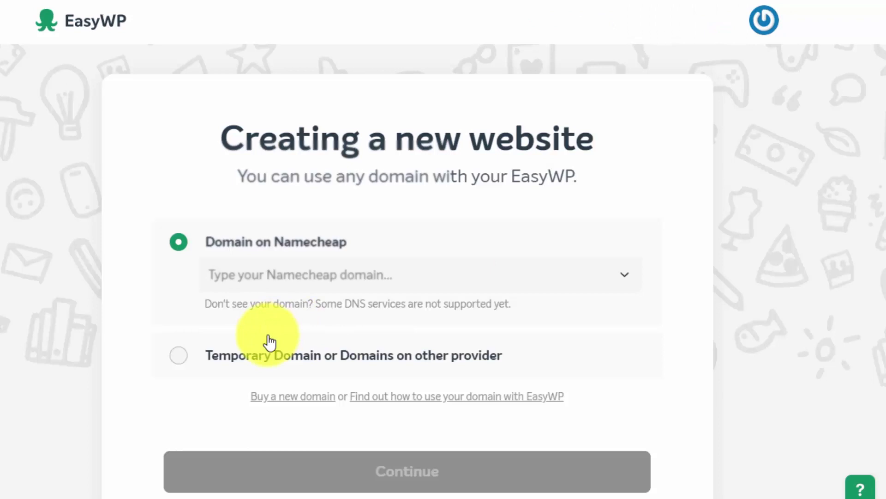
{"action": "scroll", "coordinate": [277, 300], "scroll_direction": "down", "scroll_amount": 2}
{"action": "left_click", "coordinate": [292, 187]}
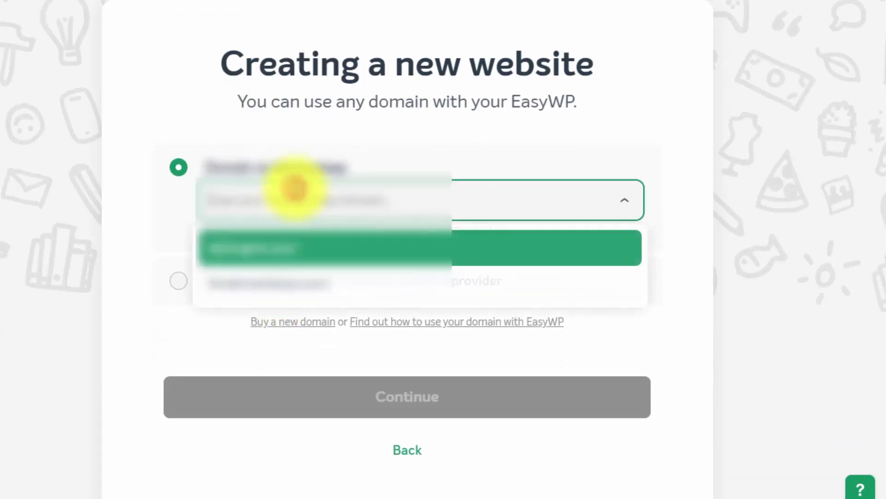
{"action": "scroll", "coordinate": [293, 228], "scroll_direction": "down", "scroll_amount": 2}
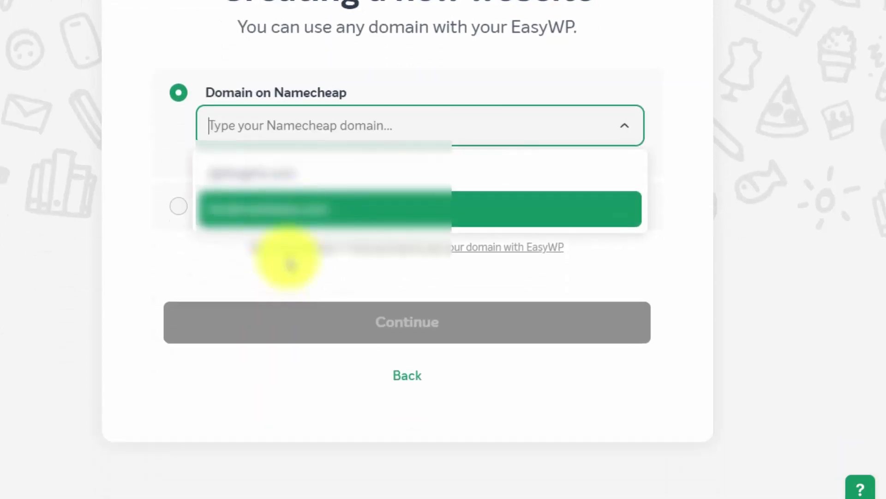
{"action": "left_click", "coordinate": [175, 249]}
{"action": "left_click", "coordinate": [283, 127]}
{"action": "left_click", "coordinate": [370, 62]}
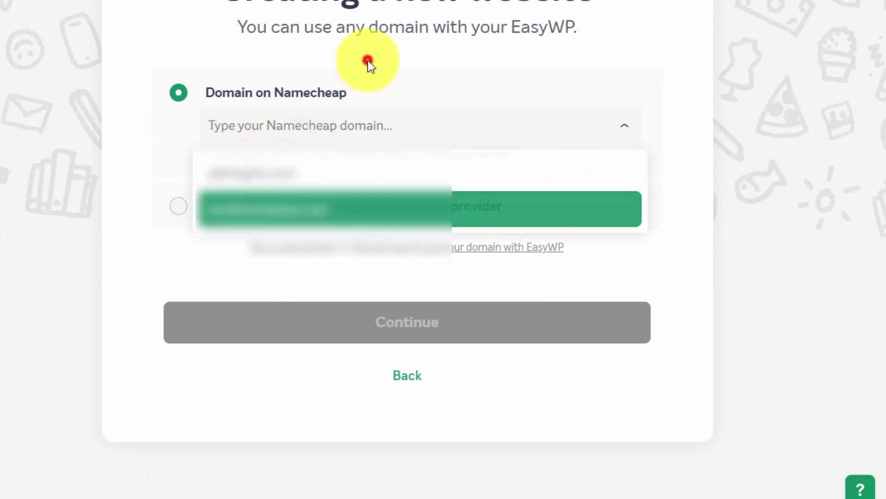
{"action": "scroll", "coordinate": [317, 345], "scroll_direction": "up", "scroll_amount": 4}
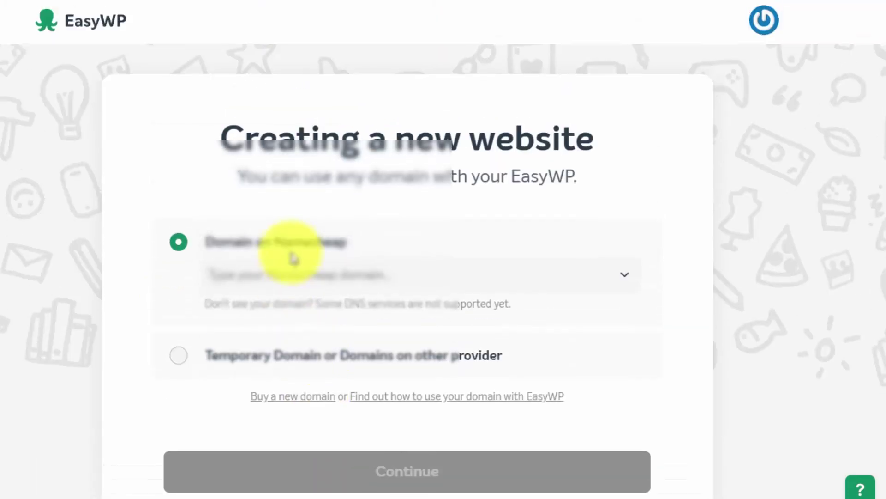
{"action": "left_click", "coordinate": [295, 270]}
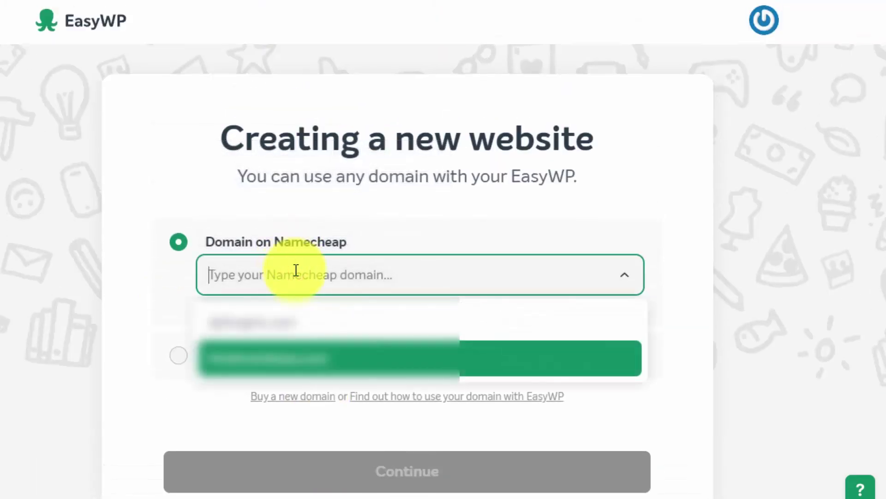
{"action": "type", "text": "BONZ"}
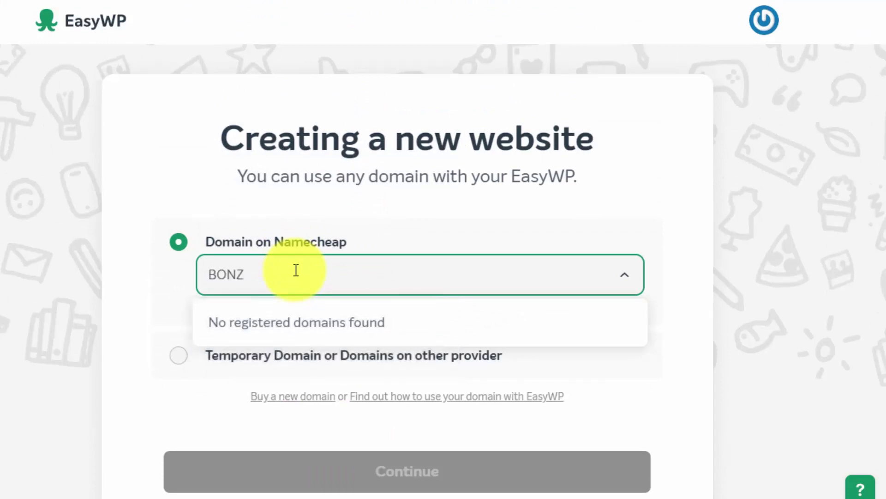
{"action": "key", "text": "BackSpace"}
{"action": "key", "text": "BackSpace"}
{"action": "key", "text": "BackSpace"}
{"action": "key", "text": "BackSpace"}
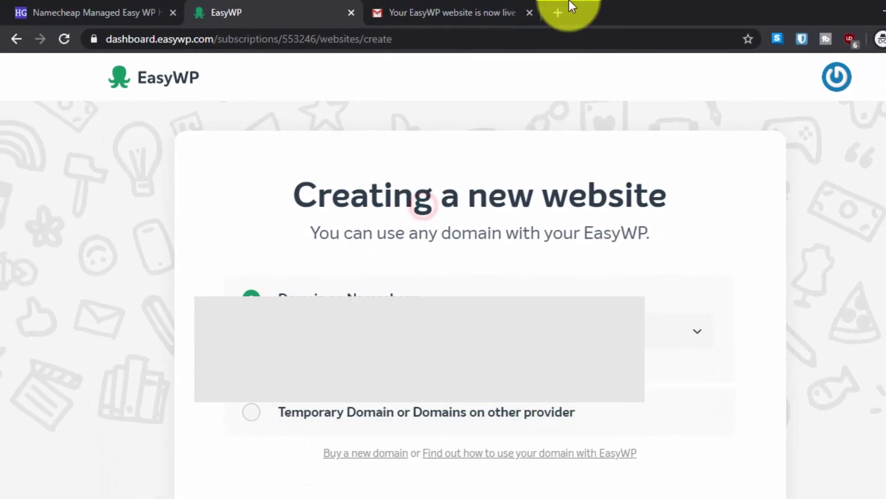
{"action": "left_click", "coordinate": [554, 10]}
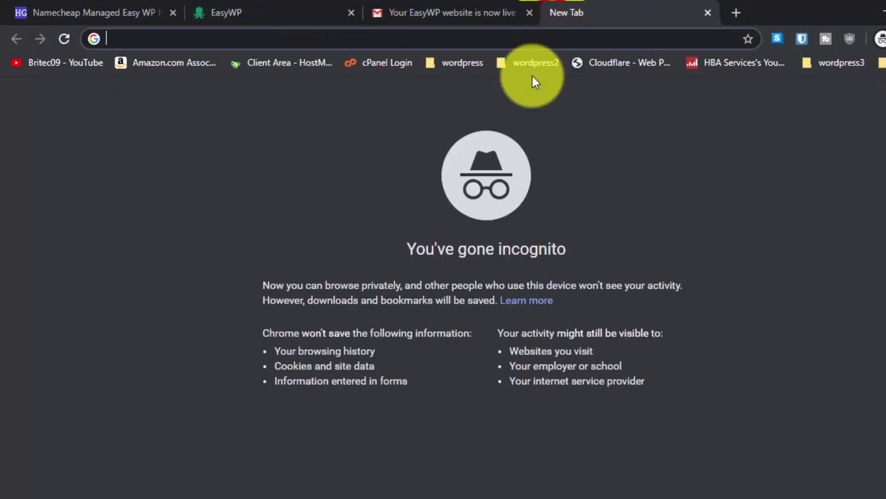
{"action": "type", "text": "NAMEC"}
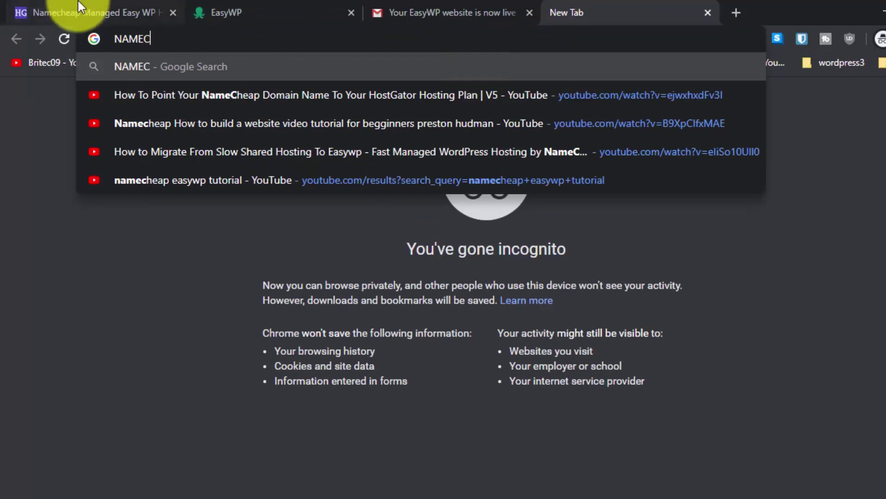
{"action": "left_click", "coordinate": [77, 13]}
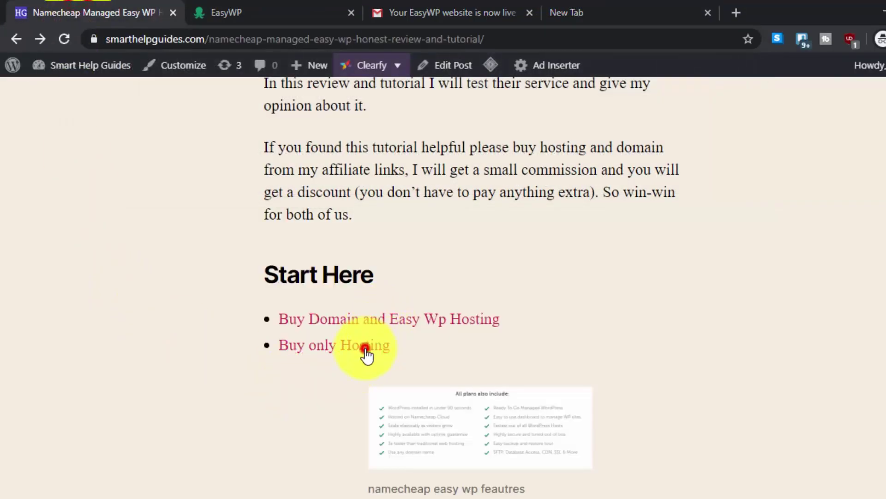
{"action": "left_click", "coordinate": [365, 346]}
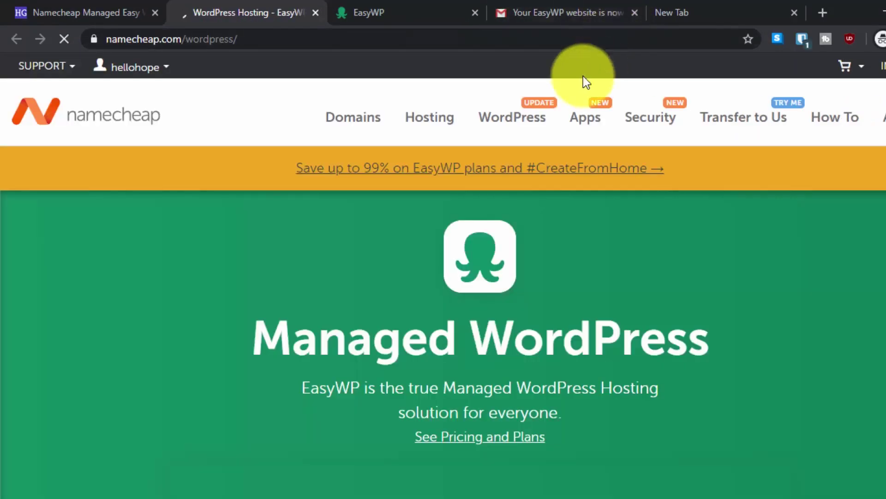
{"action": "mouse_move", "coordinate": [336, 120]}
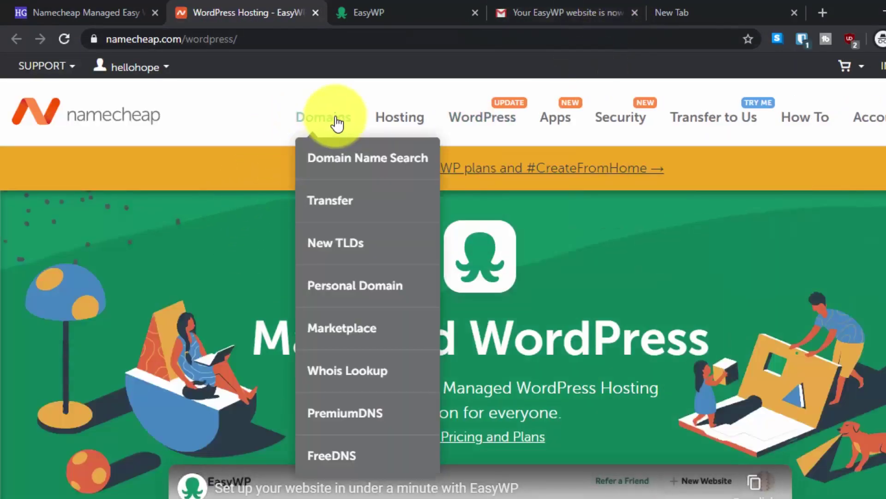
{"action": "mouse_move", "coordinate": [99, 65]}
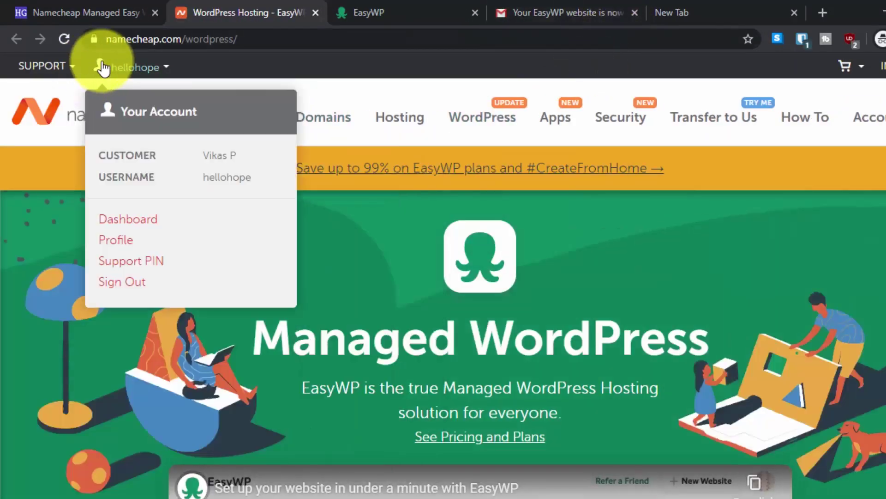
{"action": "left_click", "coordinate": [145, 220]}
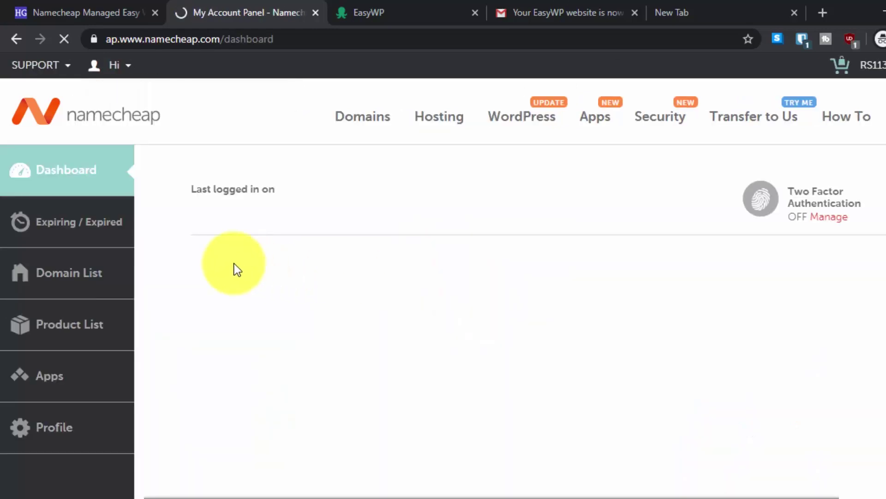
Step: Expand the bonzour.website row on the dashboard and open its Manage page
{"action": "scroll", "coordinate": [329, 330], "scroll_direction": "down", "scroll_amount": 2}
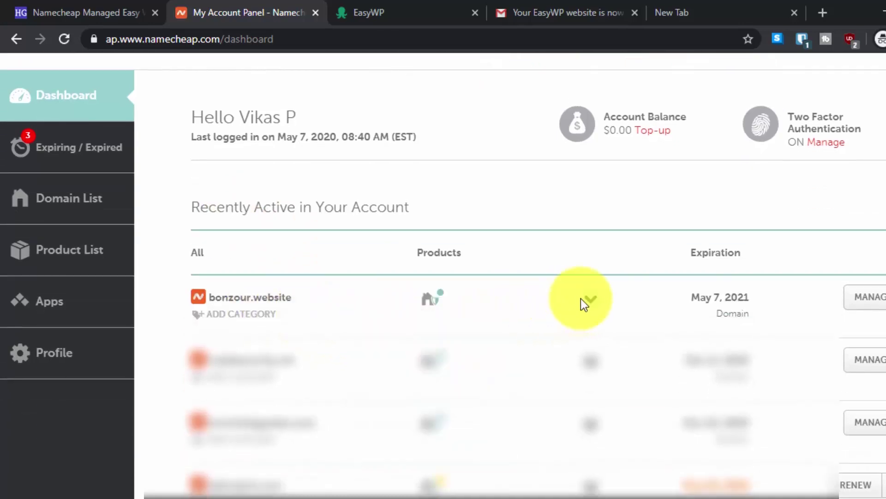
{"action": "left_click", "coordinate": [595, 302]}
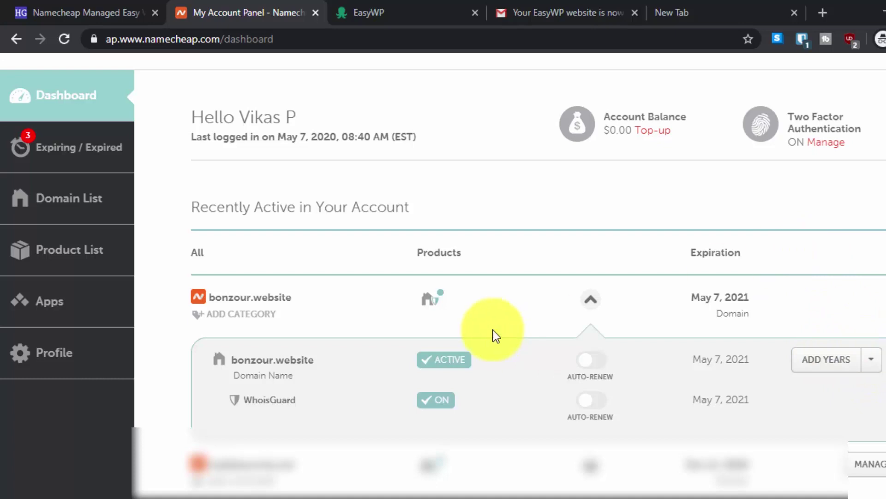
{"action": "mouse_move", "coordinate": [431, 300]}
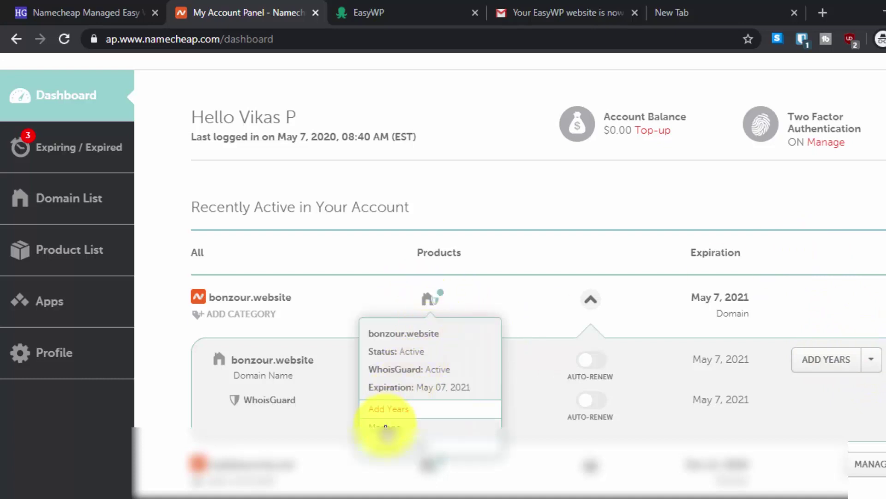
{"action": "left_click", "coordinate": [386, 426]}
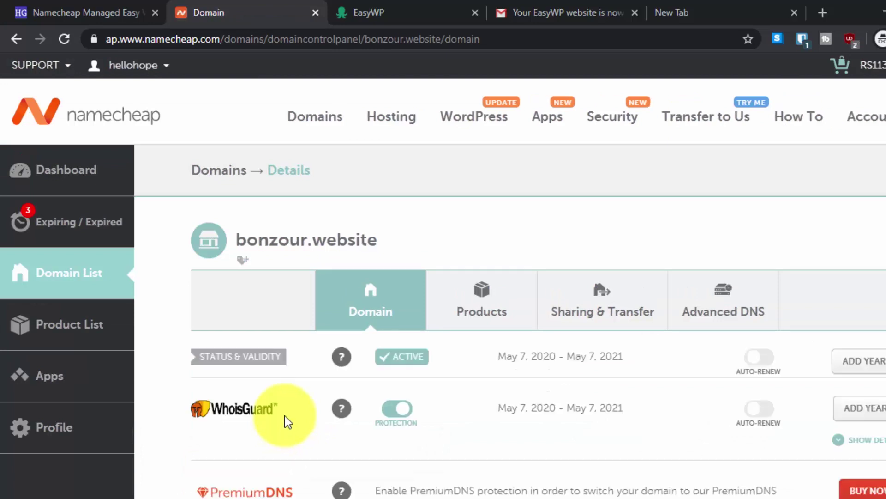
Step: Switch bonzour.website's nameservers to Namecheap BasicDNS and save
{"action": "scroll", "coordinate": [284, 422], "scroll_direction": "down", "scroll_amount": 3}
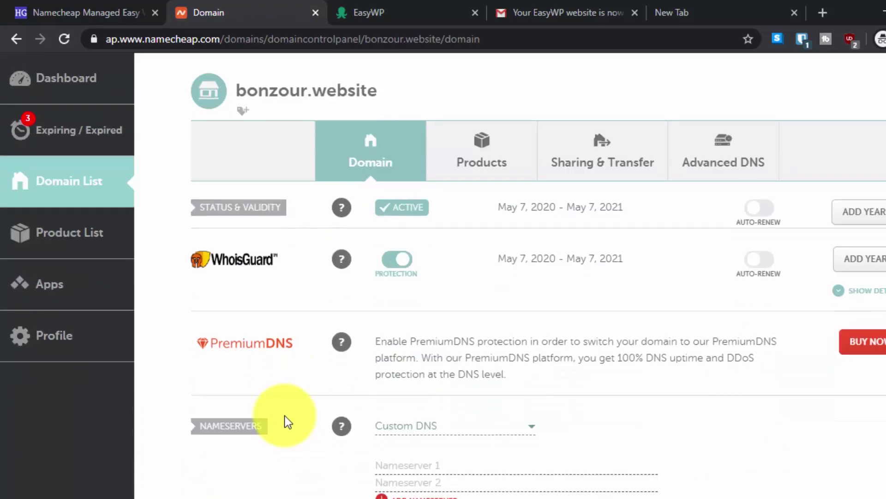
{"action": "scroll", "coordinate": [287, 422], "scroll_direction": "down", "scroll_amount": 2}
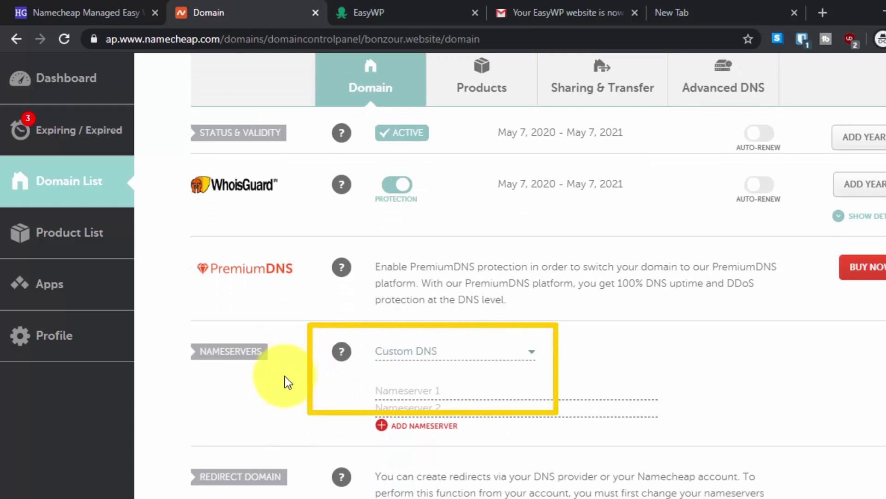
{"action": "left_click", "coordinate": [416, 352]}
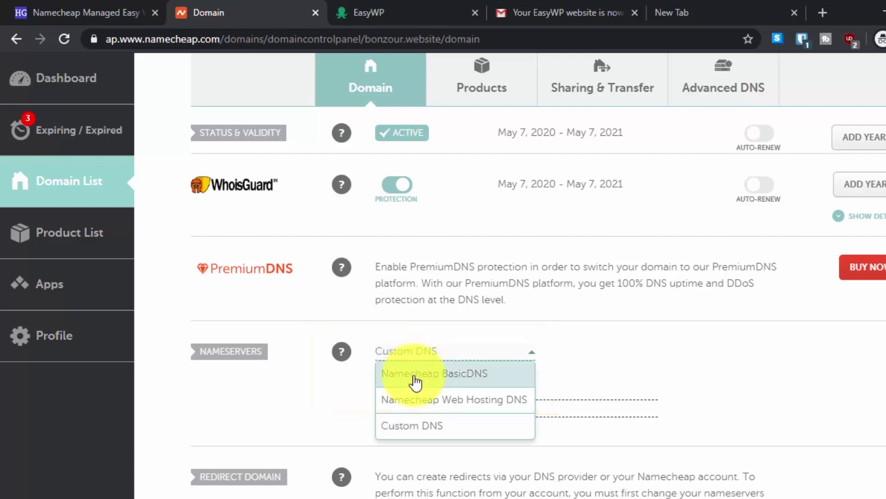
{"action": "left_click", "coordinate": [414, 375]}
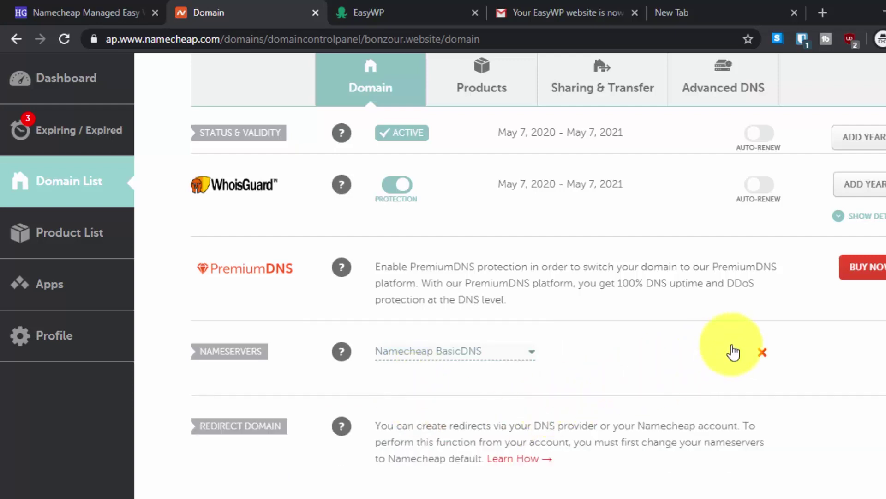
{"action": "left_click", "coordinate": [740, 353]}
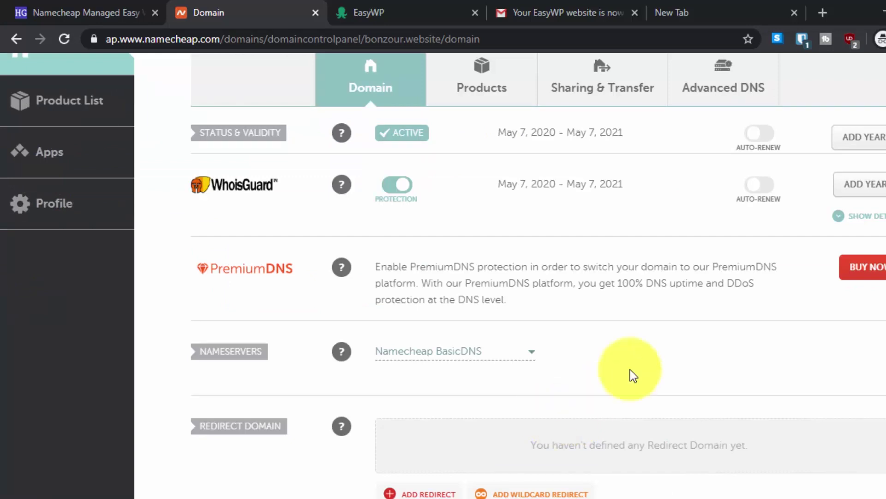
Step: Return to the EasyWP website creation page
{"action": "scroll", "coordinate": [638, 387], "scroll_direction": "down", "scroll_amount": 2}
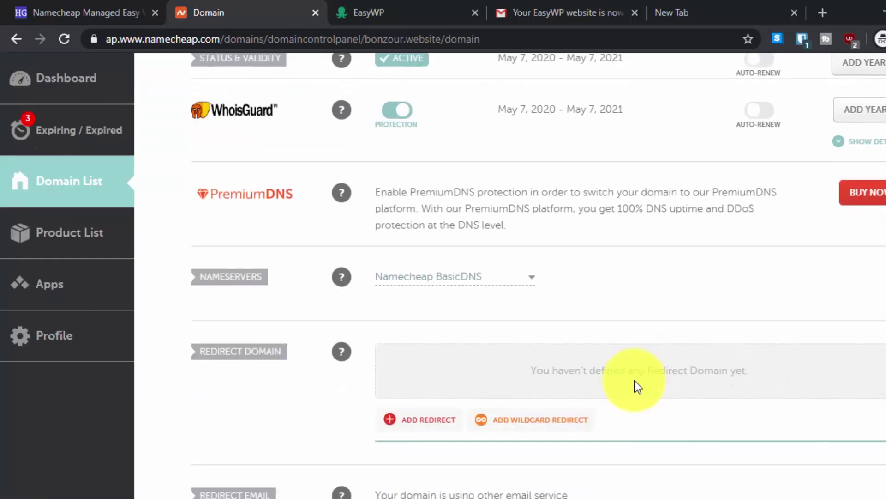
{"action": "scroll", "coordinate": [637, 386], "scroll_direction": "down", "scroll_amount": 3}
{"action": "scroll", "coordinate": [638, 386], "scroll_direction": "down", "scroll_amount": 3}
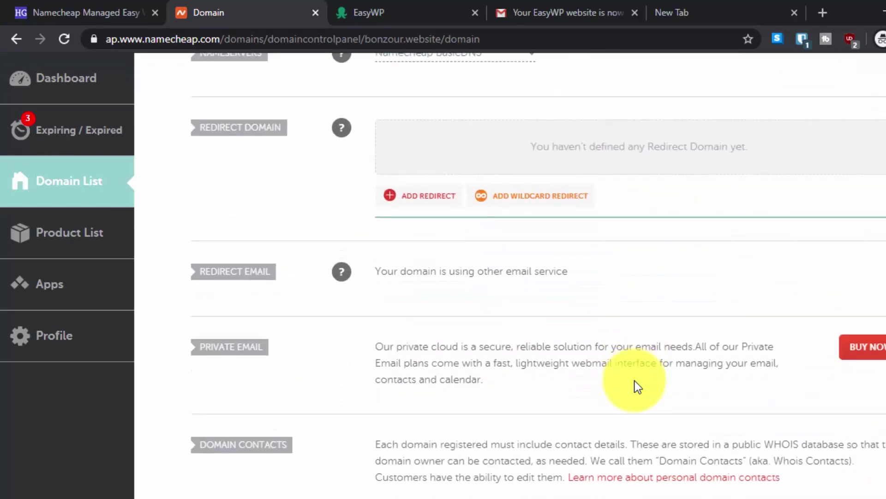
{"action": "scroll", "coordinate": [638, 387], "scroll_direction": "up", "scroll_amount": 1}
{"action": "scroll", "coordinate": [638, 387], "scroll_direction": "up", "scroll_amount": 8}
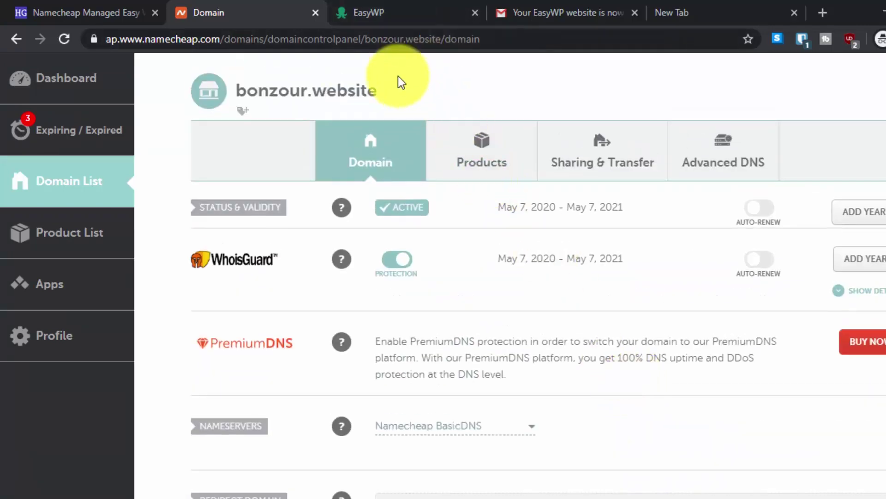
{"action": "left_click", "coordinate": [385, 19]}
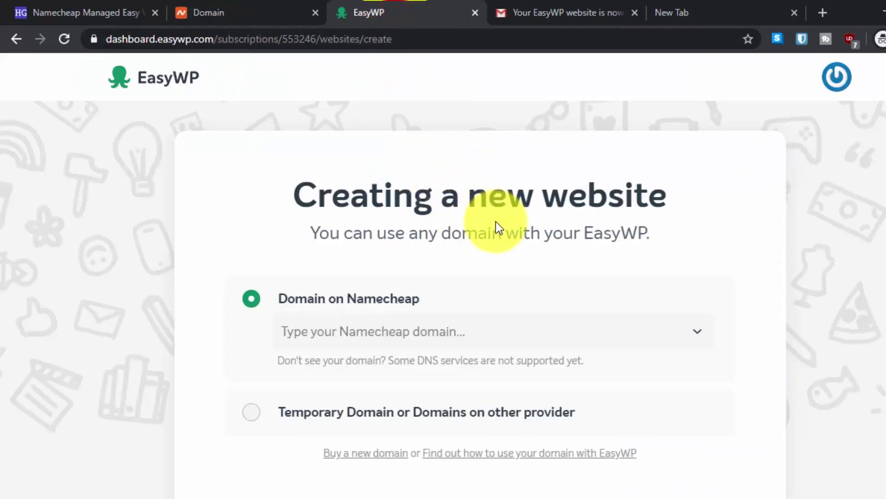
Step: Choose bonzour.website as the Namecheap domain and create the WordPress website
{"action": "left_click", "coordinate": [64, 40]}
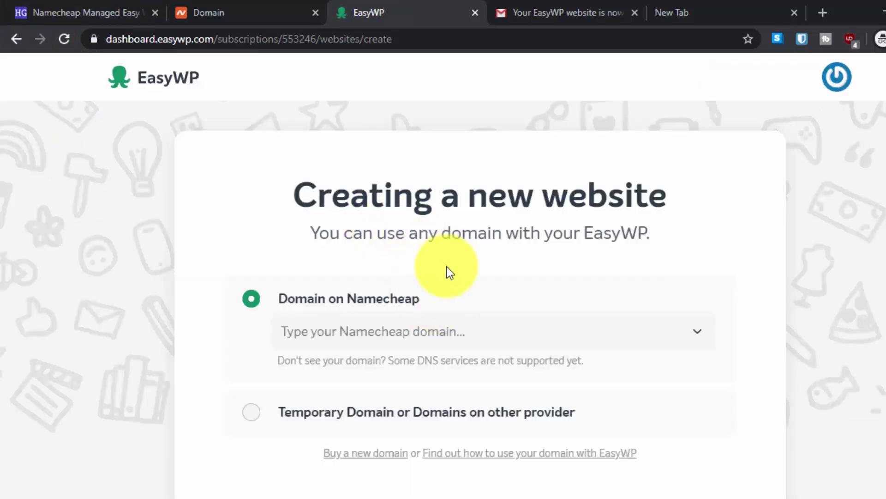
{"action": "left_click", "coordinate": [437, 318]}
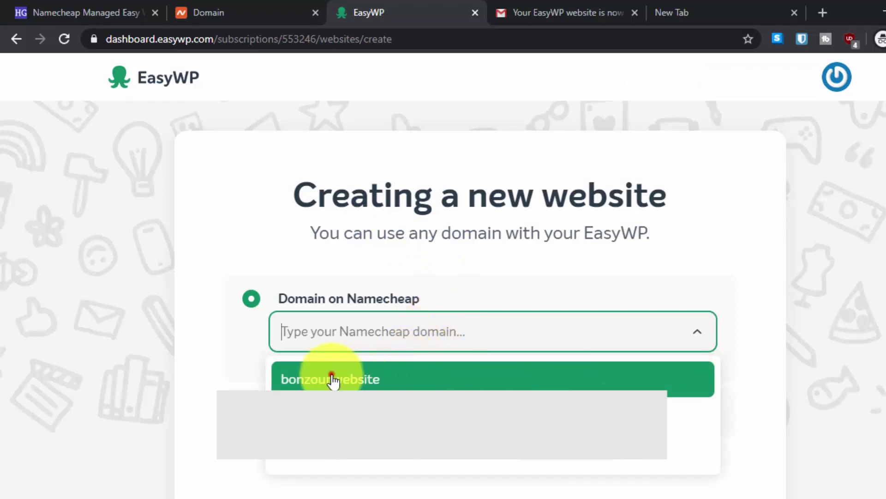
{"action": "left_click", "coordinate": [333, 379]}
{"action": "scroll", "coordinate": [323, 388], "scroll_direction": "down", "scroll_amount": 1}
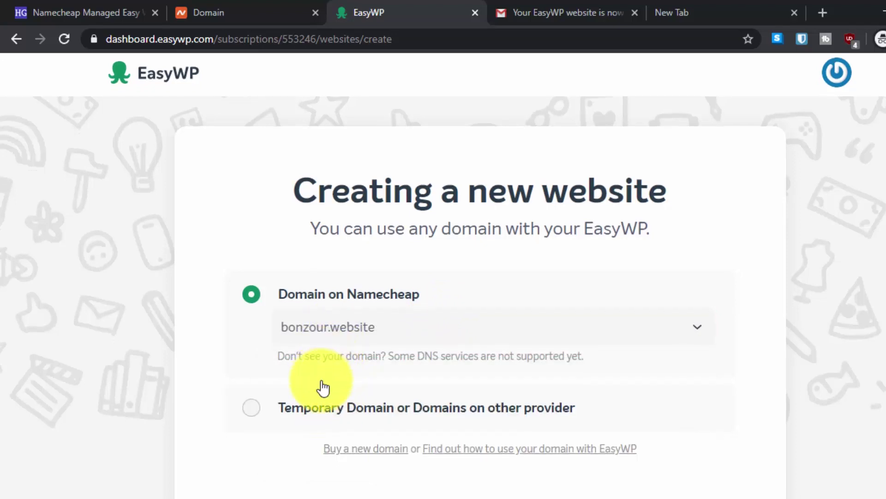
{"action": "scroll", "coordinate": [323, 387], "scroll_direction": "down", "scroll_amount": 2}
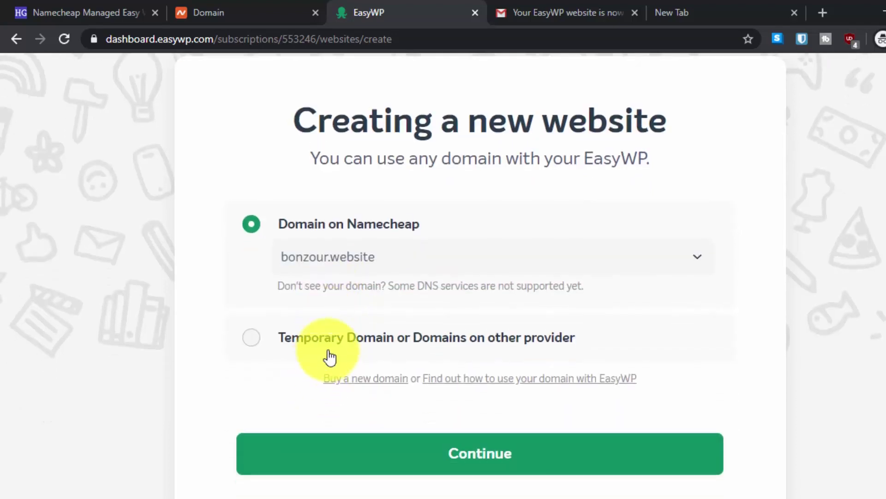
{"action": "left_click", "coordinate": [447, 455]}
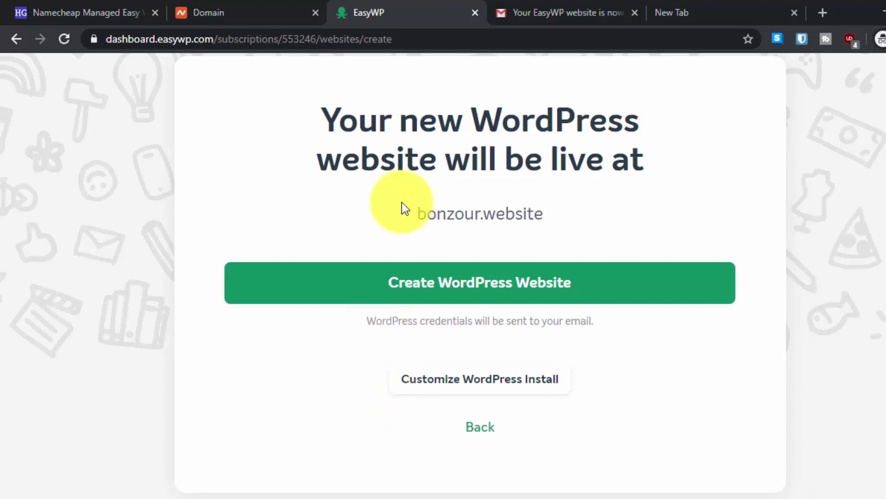
{"action": "left_click", "coordinate": [469, 279]}
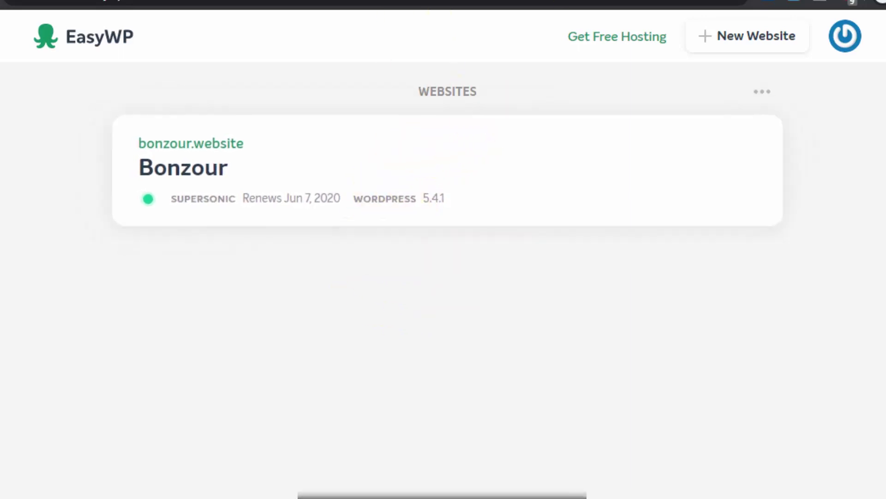
{"action": "left_click", "coordinate": [559, 4]}
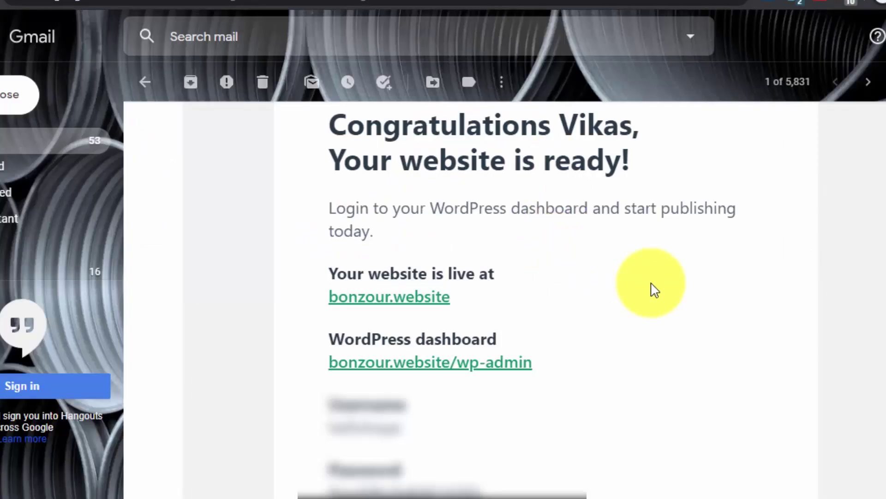
{"action": "left_click_drag", "start_coordinate": [446, 420], "coordinate": [341, 403]}
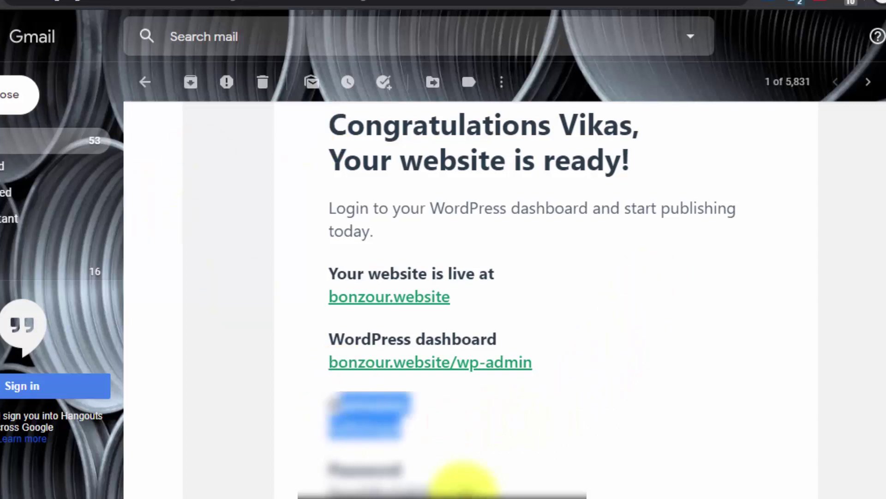
{"action": "mouse_move", "coordinate": [454, 482]}
{"action": "left_mouse_down"}
{"action": "mouse_move", "coordinate": [514, 480]}
{"action": "mouse_move", "coordinate": [346, 465]}
{"action": "left_mouse_up"}
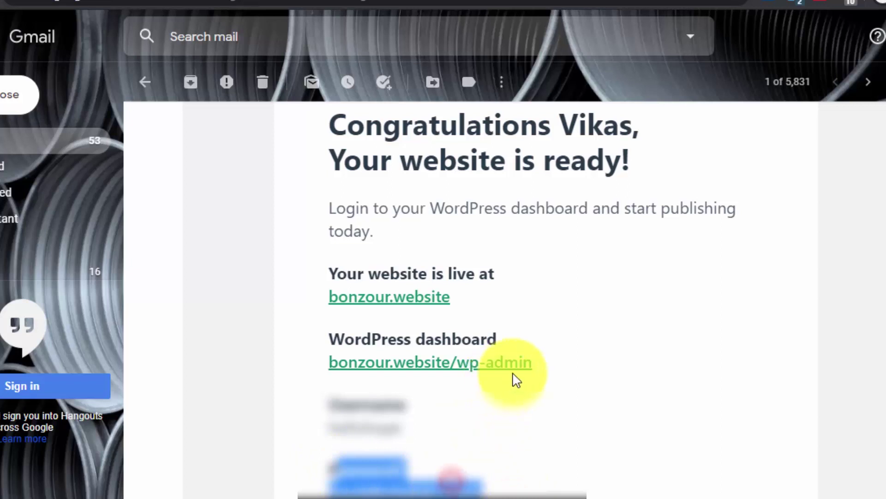
{"action": "left_click", "coordinate": [591, 356]}
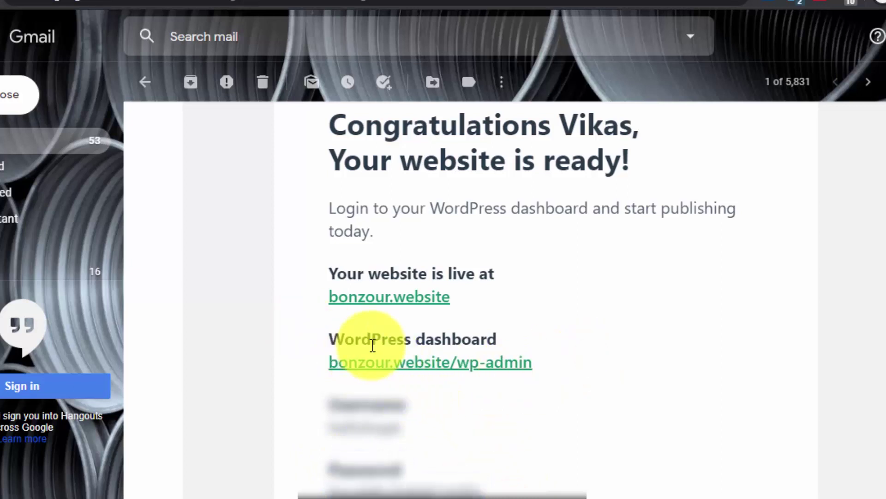
{"action": "scroll", "coordinate": [575, 437], "scroll_direction": "down", "scroll_amount": 1}
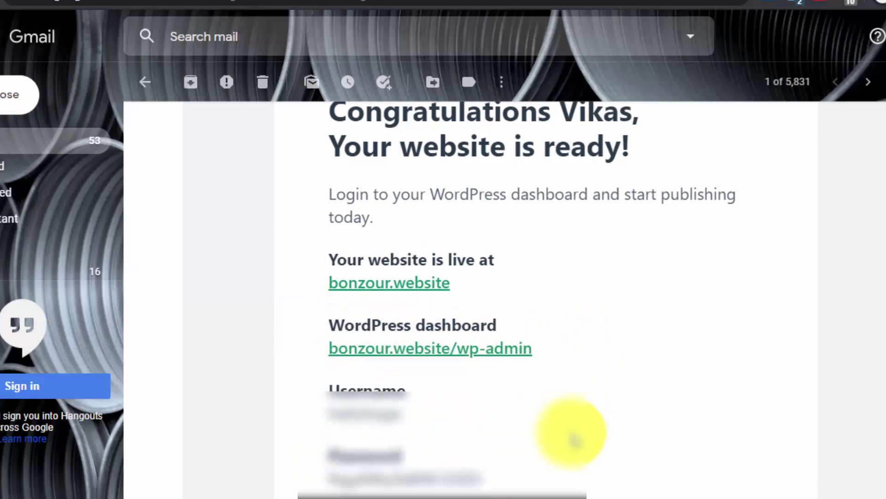
{"action": "scroll", "coordinate": [563, 445], "scroll_direction": "down", "scroll_amount": 2}
{"action": "scroll", "coordinate": [556, 448], "scroll_direction": "up", "scroll_amount": 4}
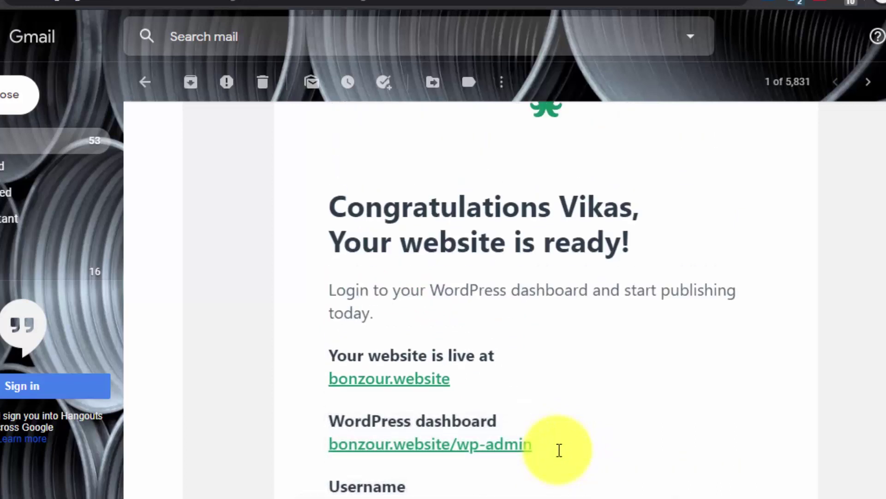
{"action": "scroll", "coordinate": [559, 450], "scroll_direction": "up", "scroll_amount": 2}
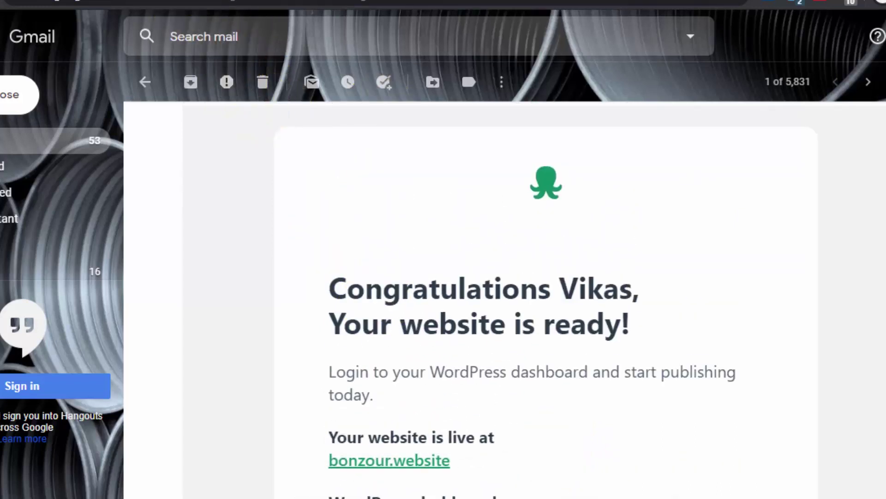
{"action": "left_click", "coordinate": [291, 4]}
{"action": "left_click", "coordinate": [378, 6]}
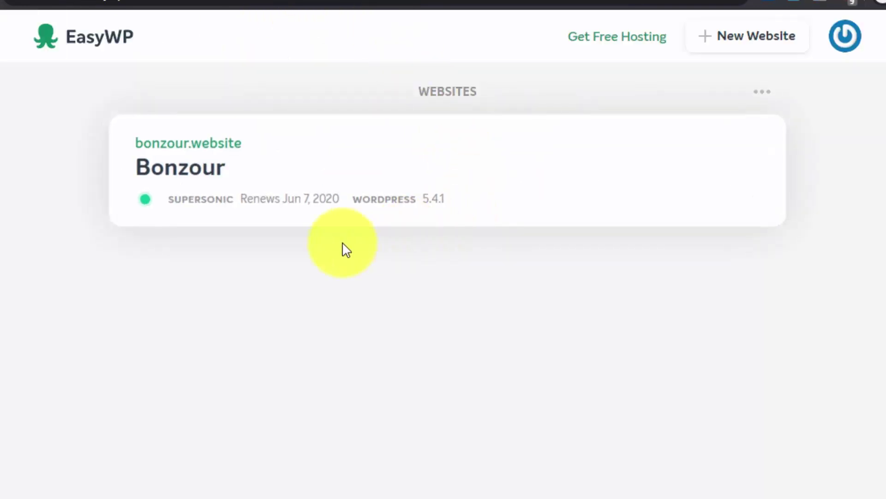